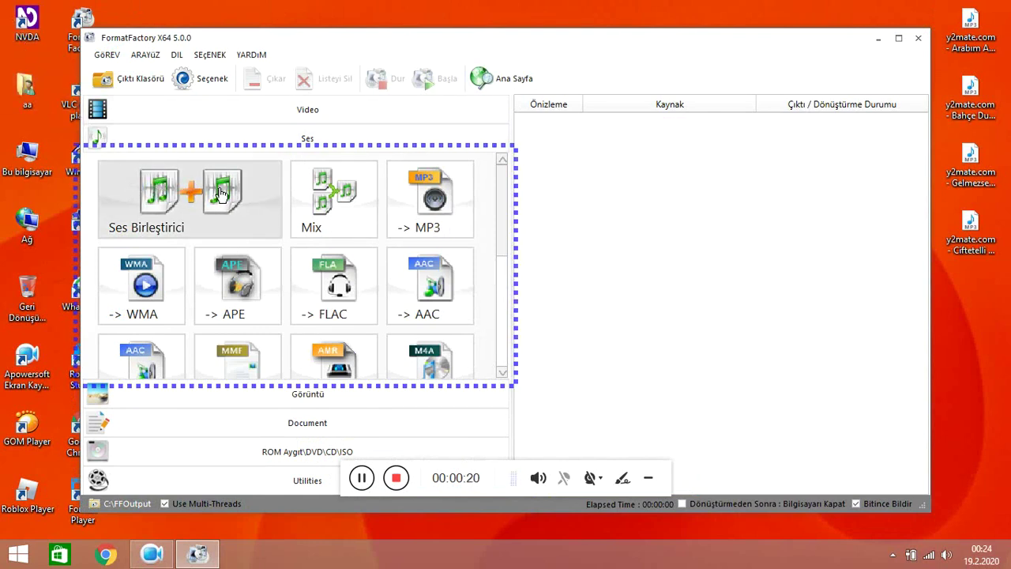
# Open the setup for converting audio to MP3
pyautogui.click(410, 213)
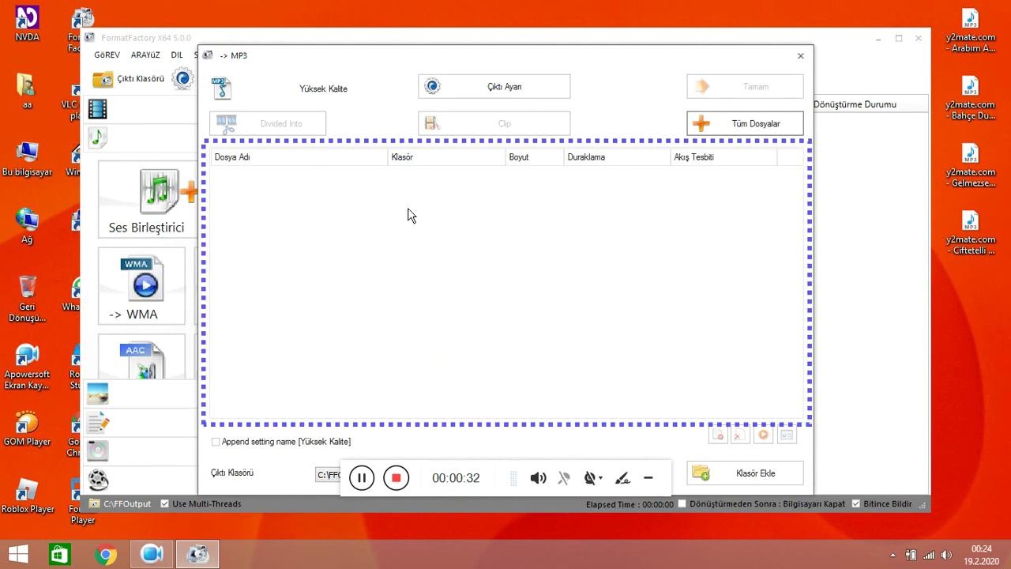
pyautogui.press('Escape')
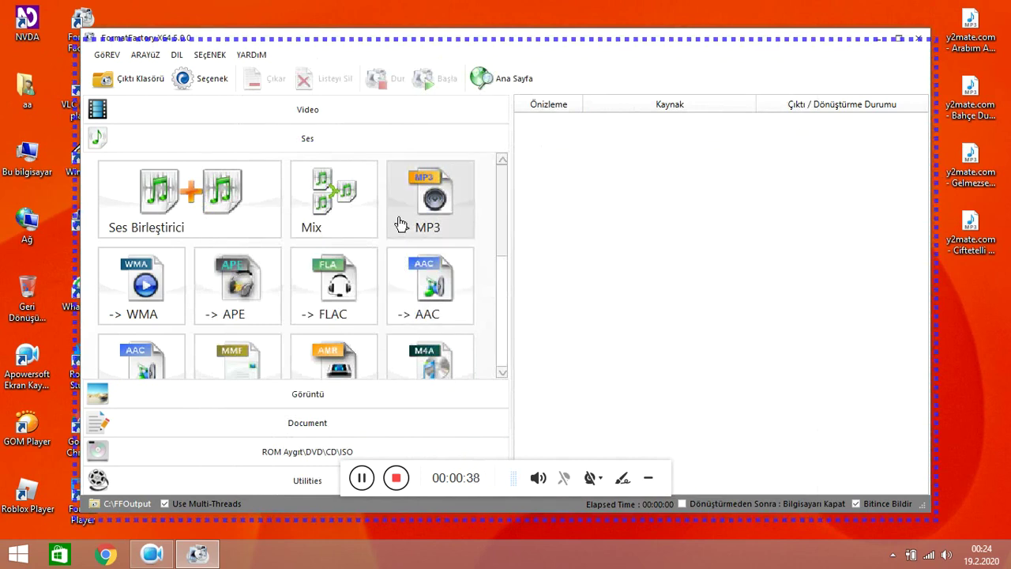
pyautogui.click(401, 227)
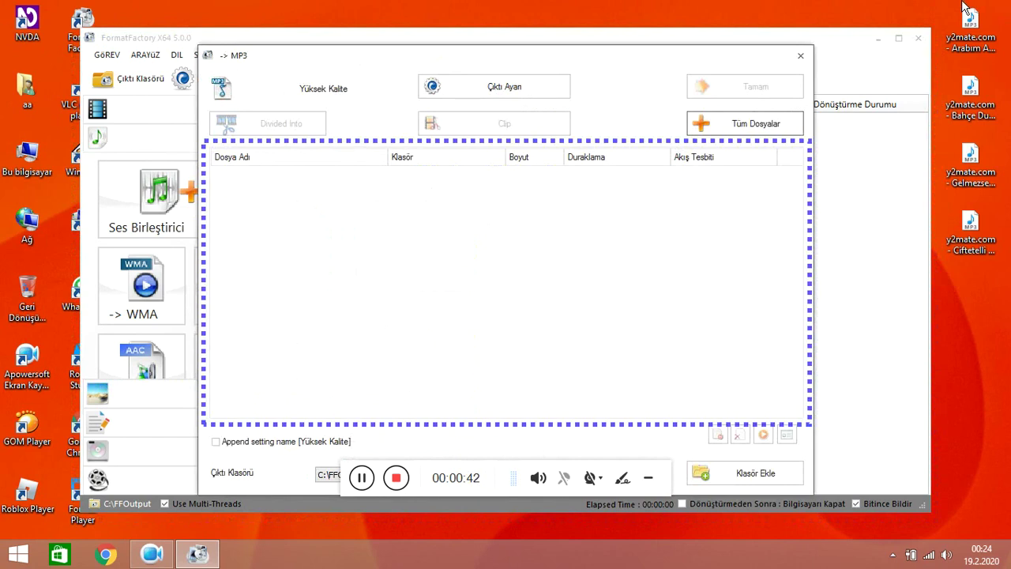
pyautogui.click(899, 8)
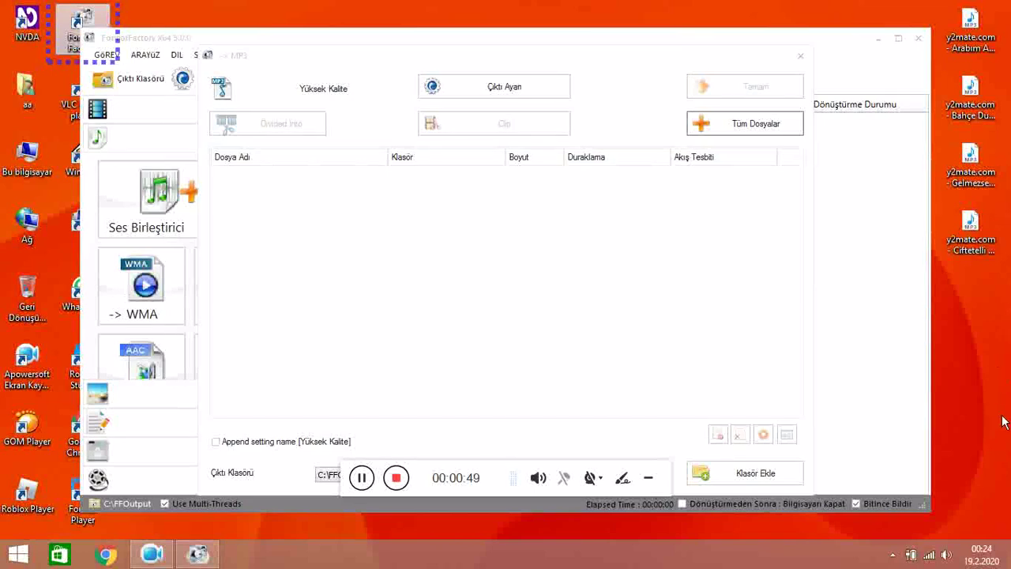
# Add the four y2mate.com MP3 songs from the desktop (Arabım, Bahçe Duvarından, Gelmezsen and Çiftetelli) to the MP3 conversion list
pyautogui.click(987, 43)
pyautogui.moveTo(987, 43); pyautogui.dragTo(754, 255)
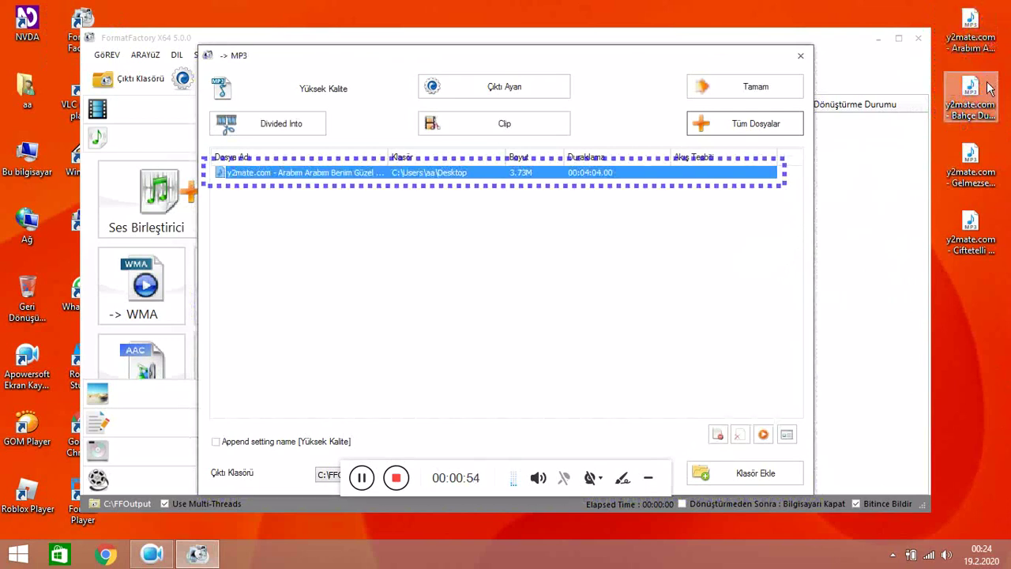
pyautogui.moveTo(989, 96); pyautogui.dragTo(736, 261)
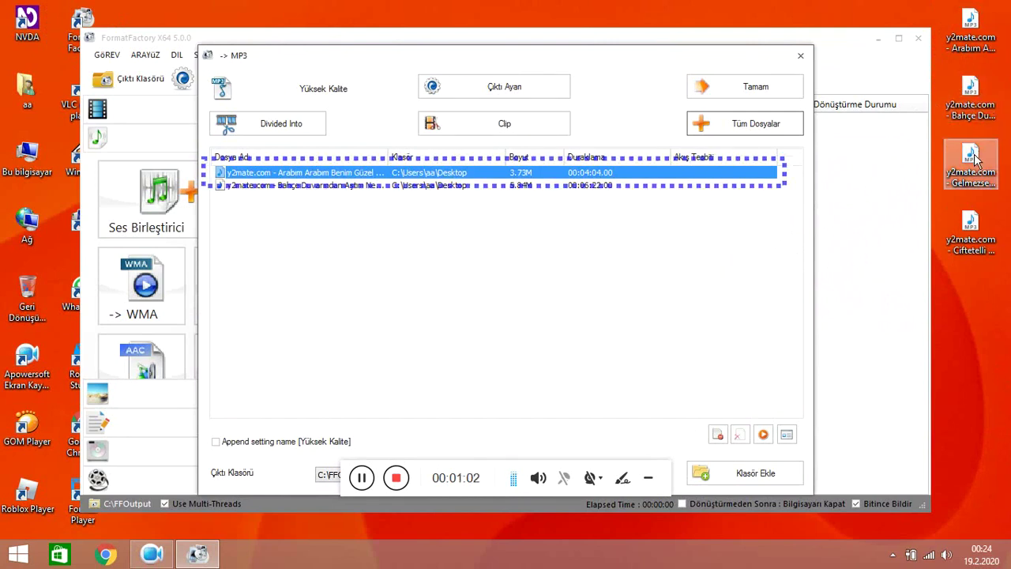
pyautogui.moveTo(975, 160); pyautogui.dragTo(703, 279)
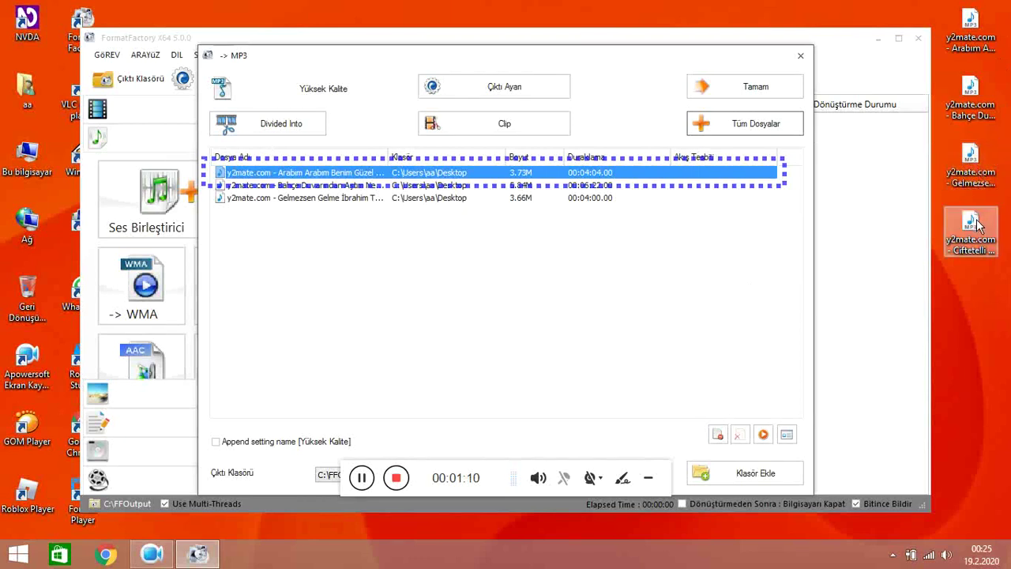
pyautogui.moveTo(979, 227); pyautogui.dragTo(732, 276)
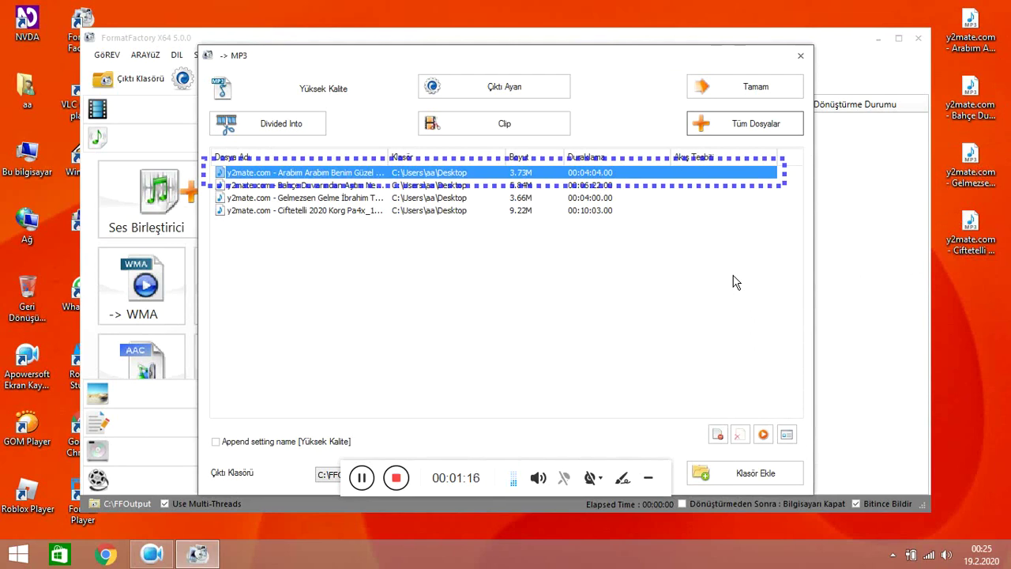
# Review the four added songs one by one in the conversion list
pyautogui.press('Down')
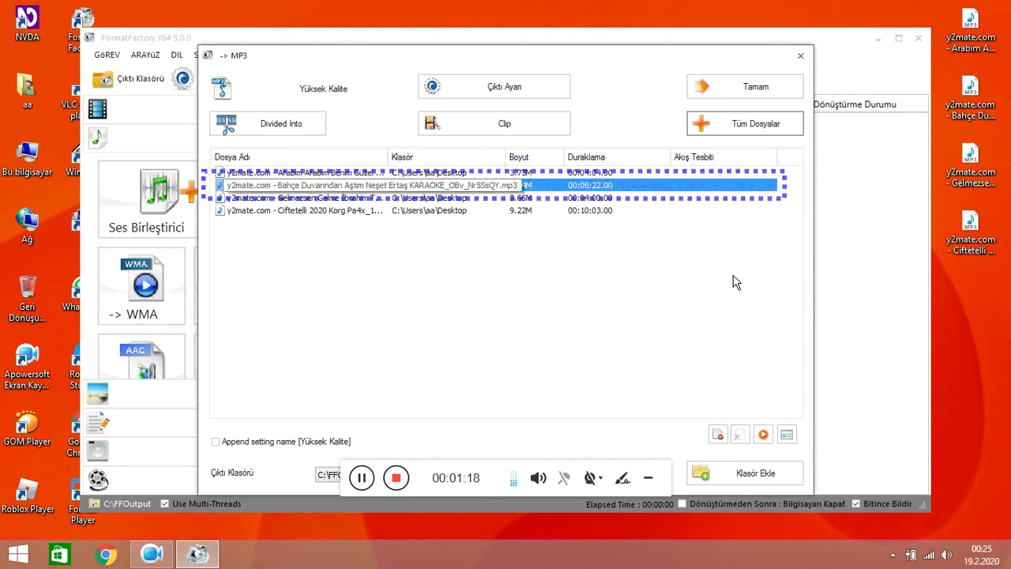
pyautogui.click(735, 282)
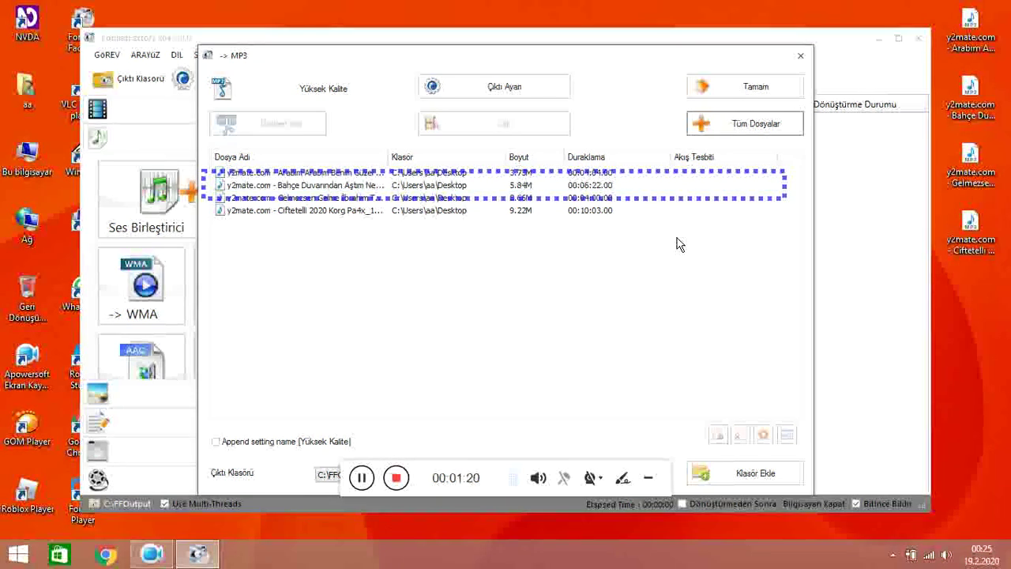
pyautogui.press('Up')
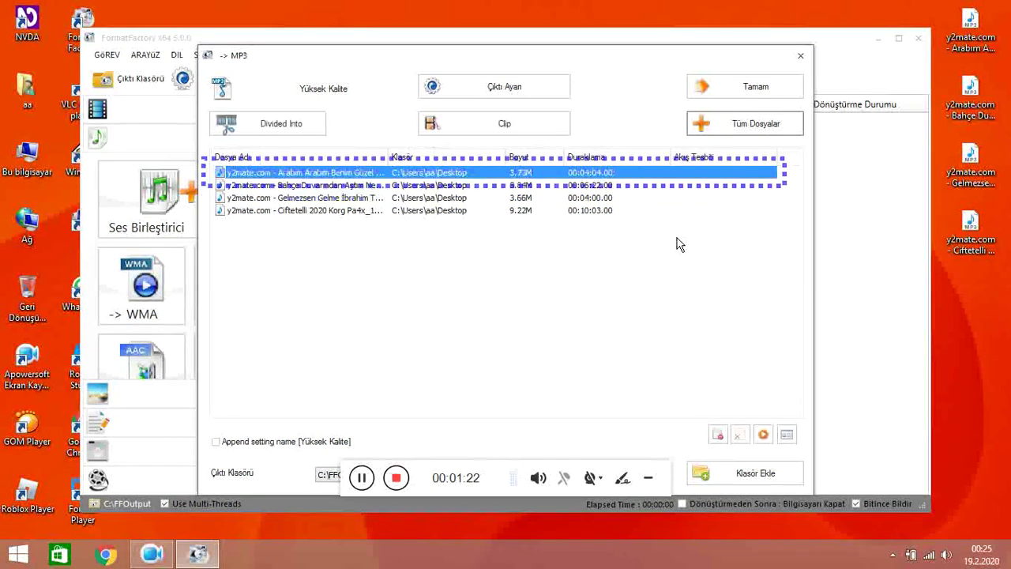
pyautogui.press('Down')
pyautogui.press('Down')
pyautogui.press('Down')
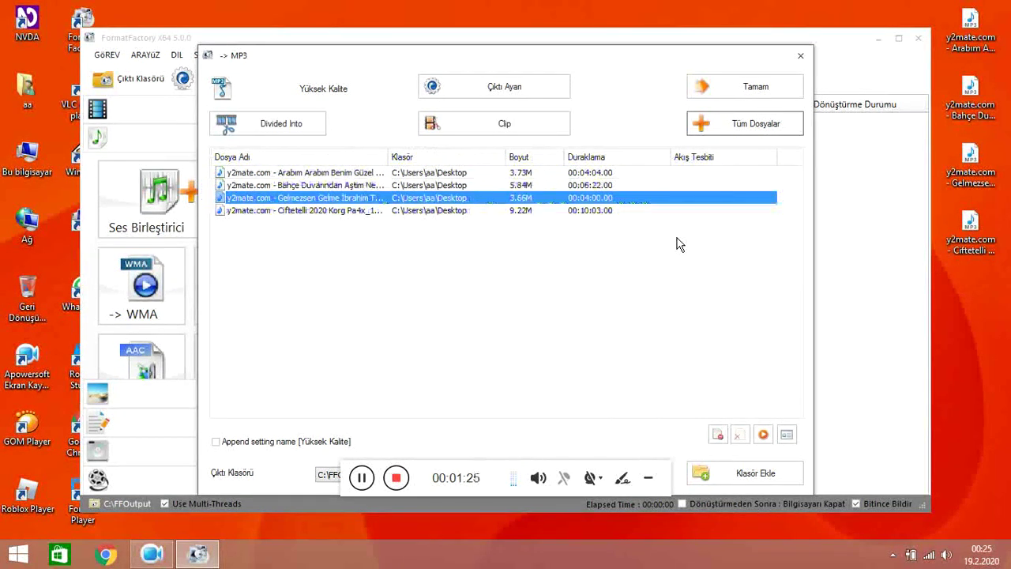
pyautogui.press('Up')
pyautogui.press('Up')
pyautogui.press('Up')
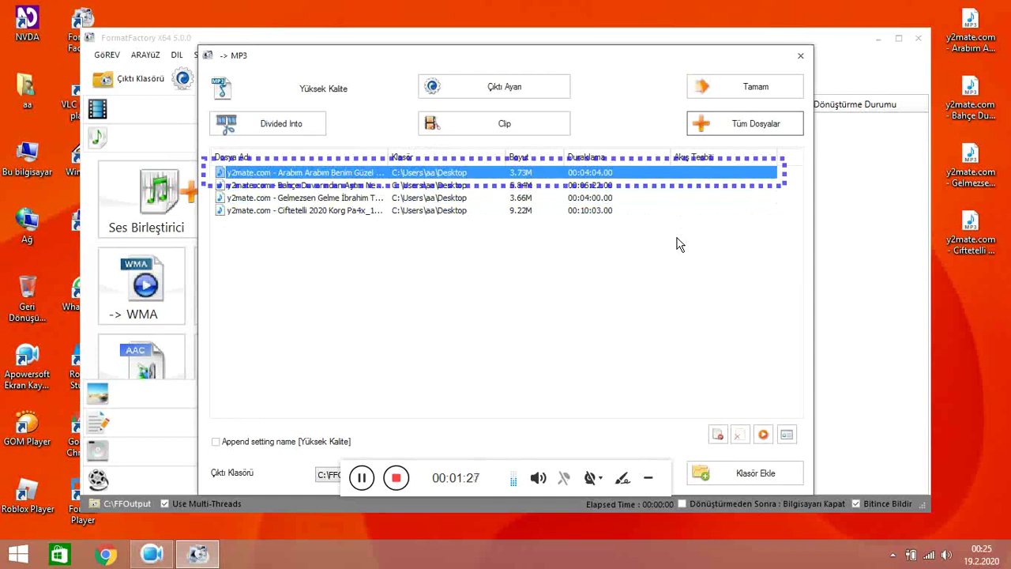
pyautogui.press('Down')
pyautogui.press('Down')
pyautogui.press('Down')
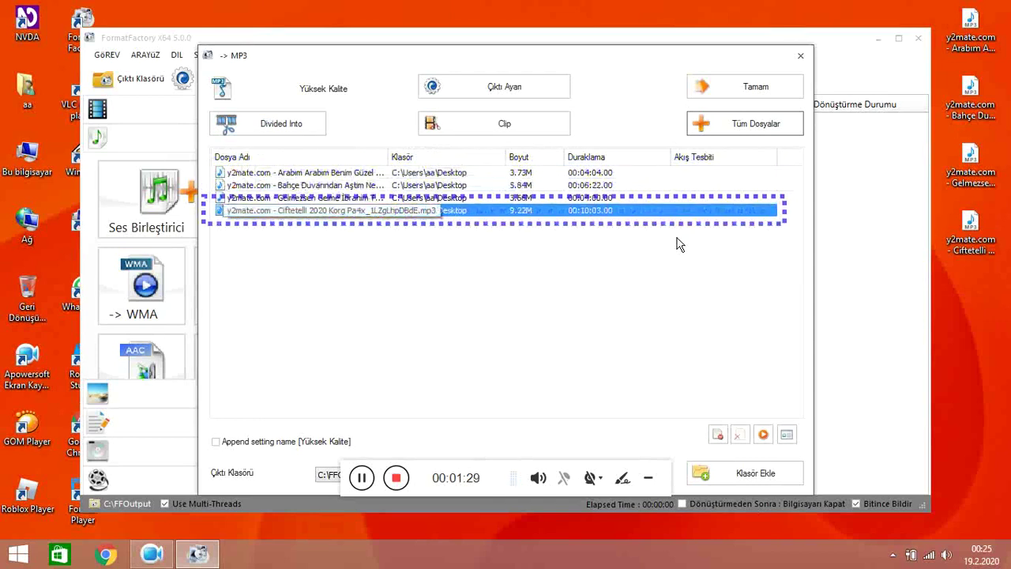
# Examine the output setting, clip, folder and file-adding options offered for the MP3 conversion
pyautogui.press('Tab')
pyautogui.press('Tab')
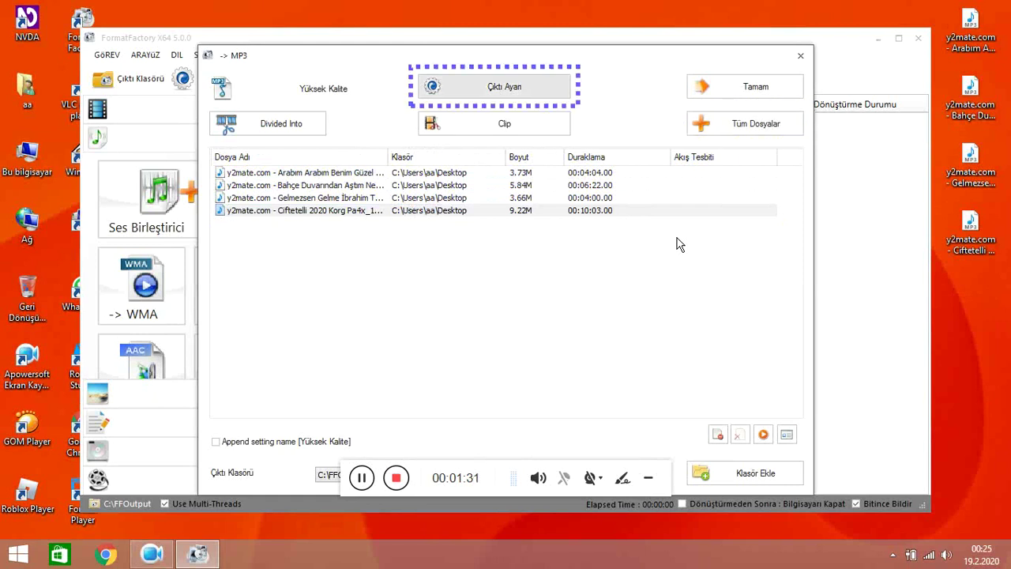
pyautogui.press('Tab')
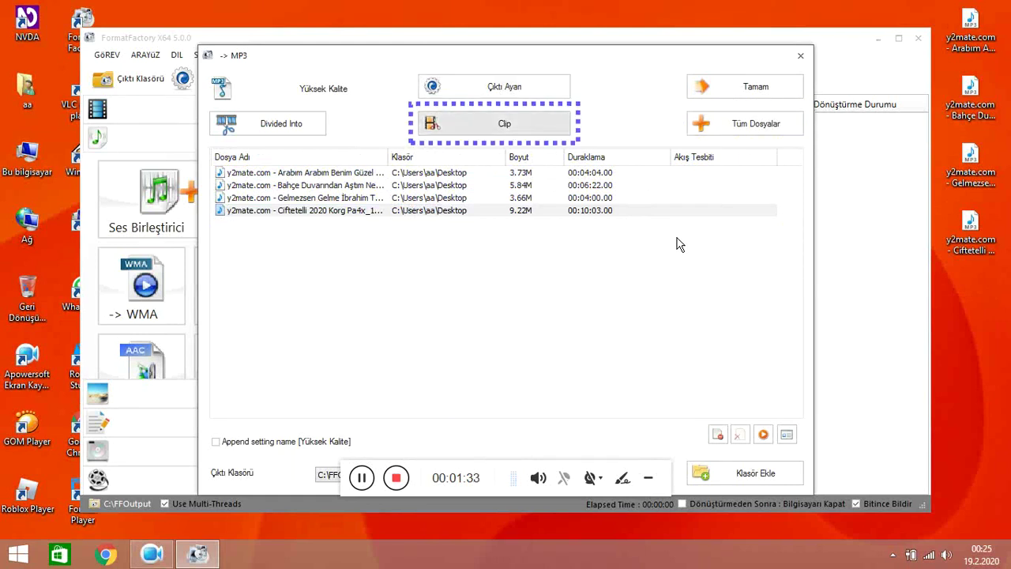
pyautogui.press('Tab')
pyautogui.press('Tab')
pyautogui.press('Tab')
pyautogui.press('Tab')
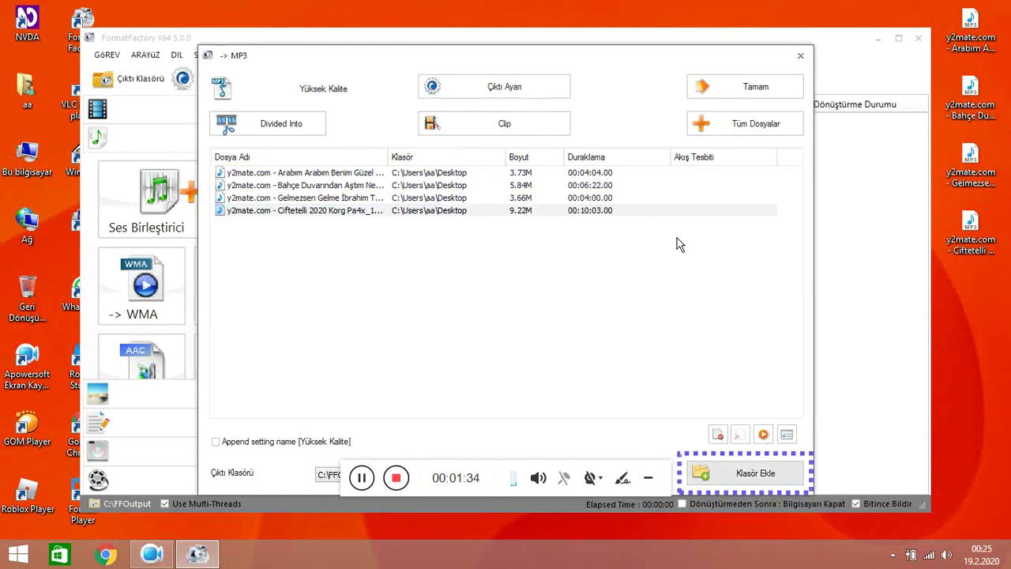
pyautogui.press('Tab')
pyautogui.press('Tab')
pyautogui.press('Tab')
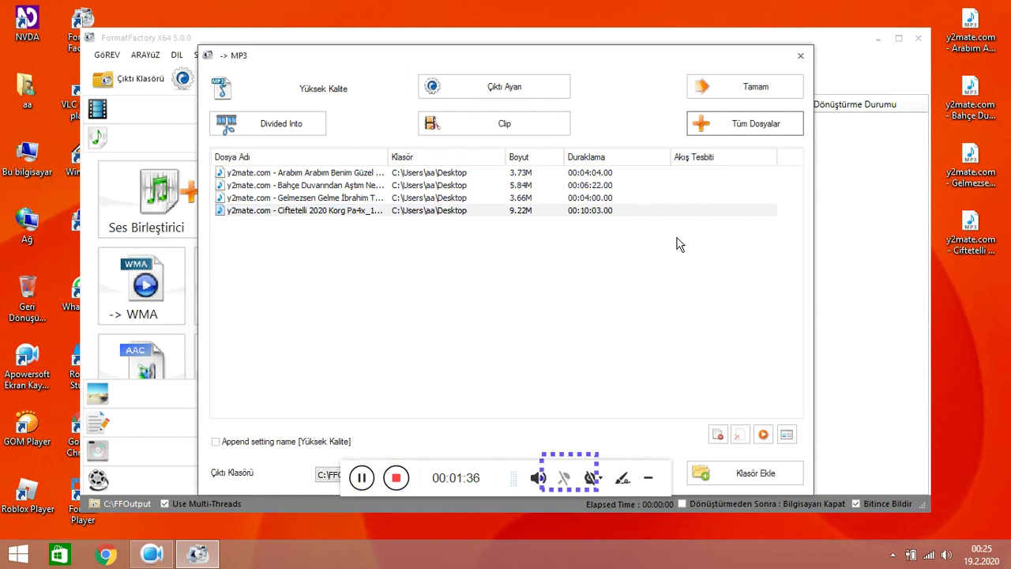
pyautogui.press('Tab')
pyautogui.press('Tab')
pyautogui.hotkey('shift', 'Tab')
pyautogui.hotkey('shift', 'Tab')
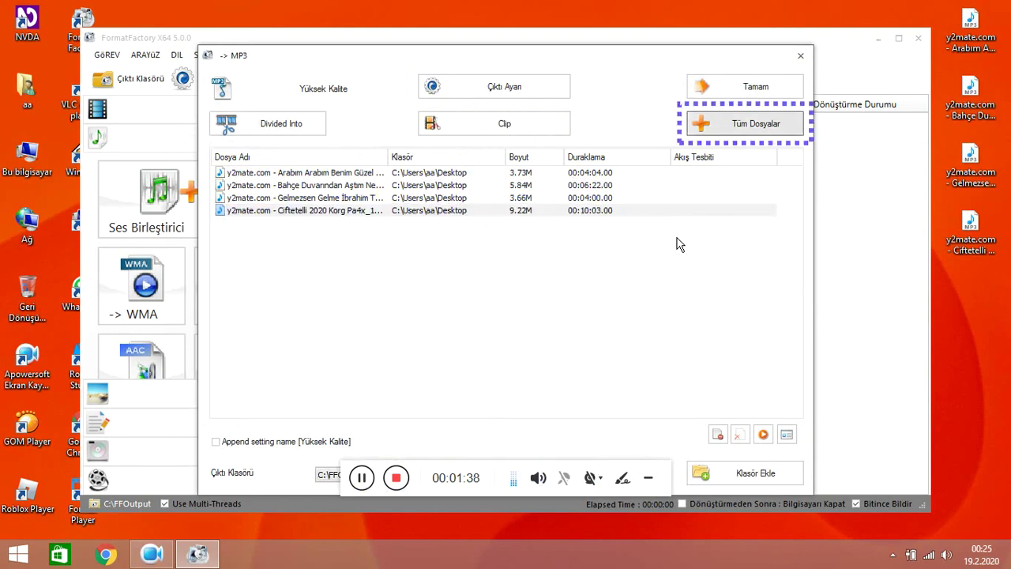
# Open the output settings of the MP3 conversion
pyautogui.press('Tab')
pyautogui.press('Tab')
pyautogui.press('Tab')
pyautogui.press('Return')
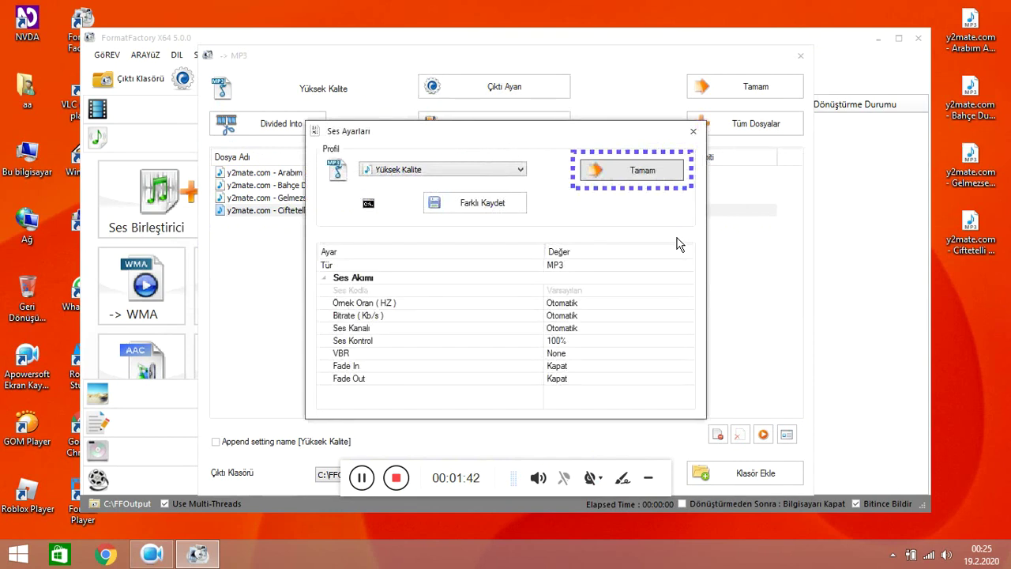
# Switch the audio profile to Orta Kalite and set it back to Yüksek Kalite
pyautogui.press('Tab')
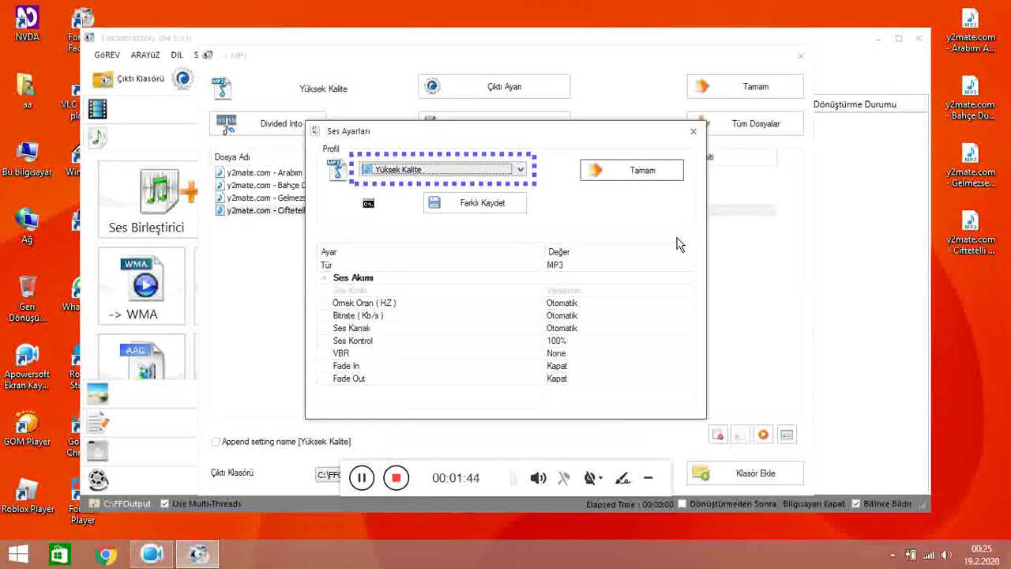
pyautogui.press('Down')
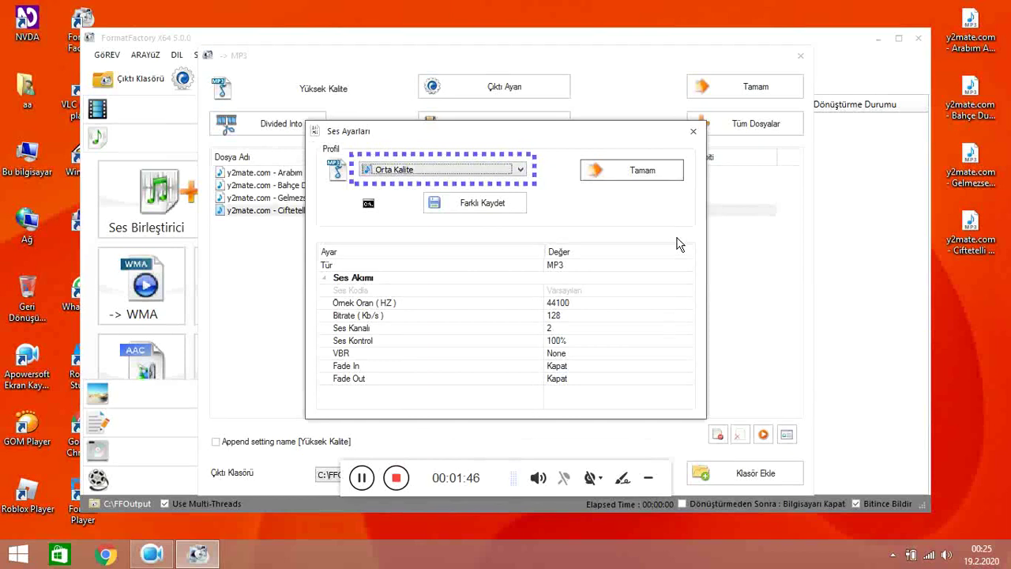
pyautogui.press('Tab')
pyautogui.press('Tab')
pyautogui.press('Tab')
pyautogui.press('Tab')
pyautogui.press('Tab')
pyautogui.press('Tab')
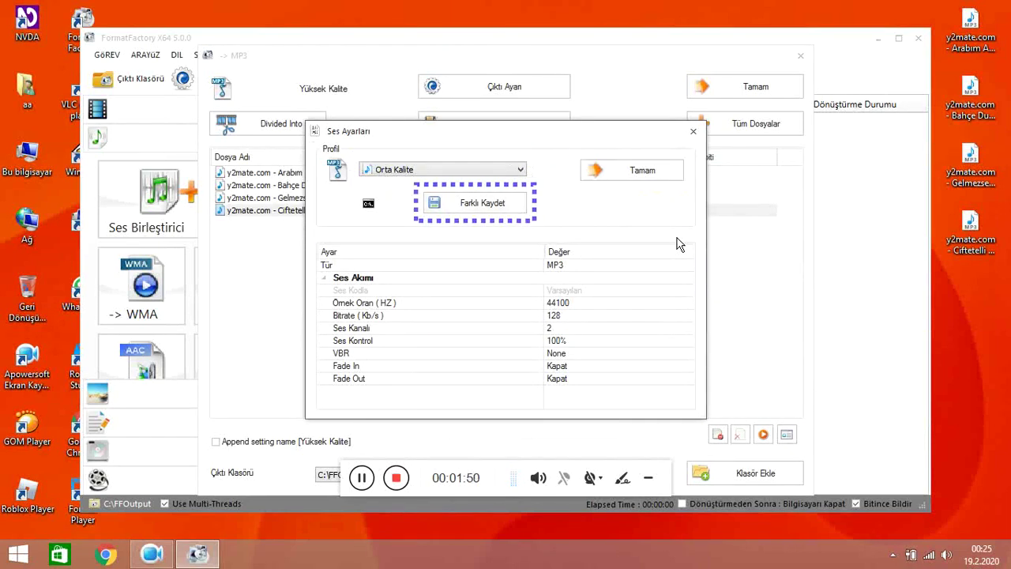
pyautogui.press('Tab')
pyautogui.press('Tab')
pyautogui.press('Tab')
pyautogui.press('Tab')
pyautogui.press('Up')
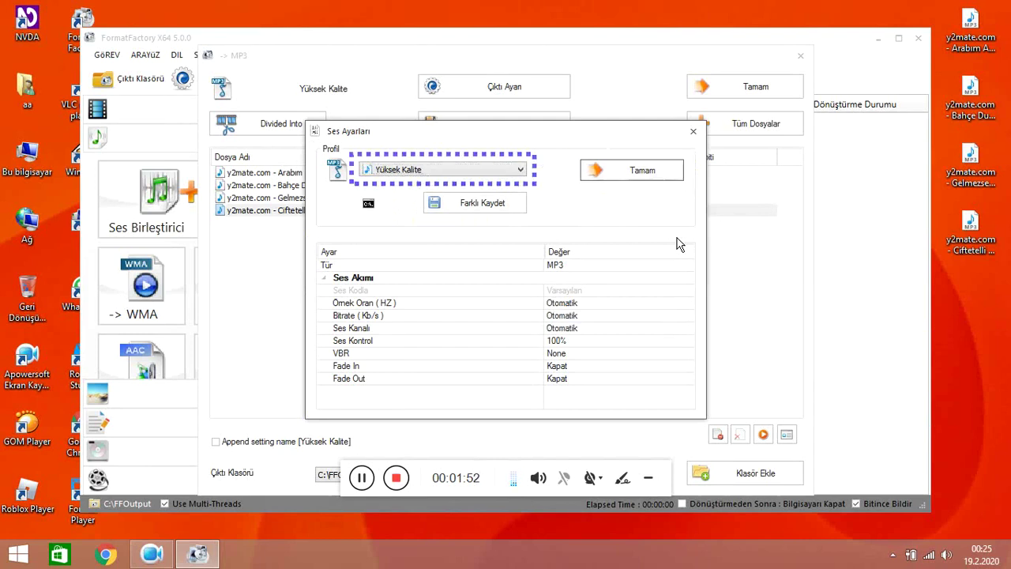
# Examine the audio stream settings of the Yüksek Kalite profile, from the type down to the bitrate
pyautogui.press('Tab')
pyautogui.press('Tab')
pyautogui.press('Tab')
pyautogui.press('Tab')
pyautogui.press('Tab')
pyautogui.press('Tab')
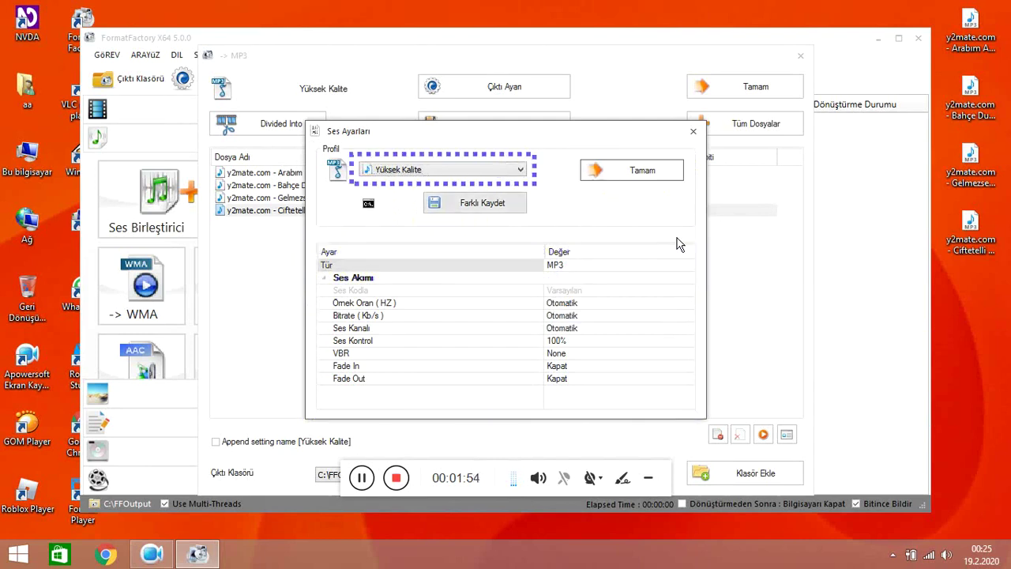
pyautogui.press('Tab')
pyautogui.press('Tab')
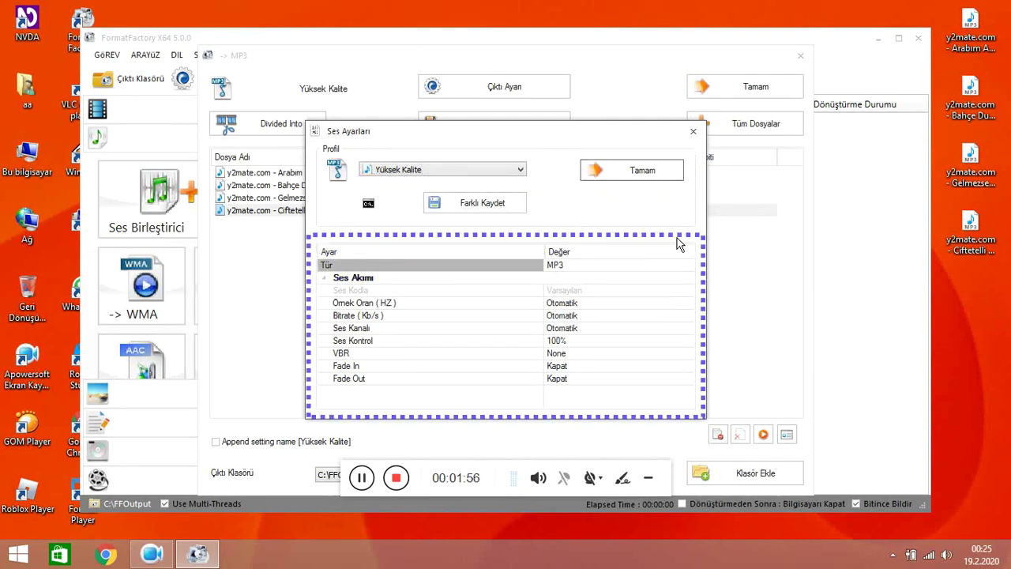
pyautogui.press('Down')
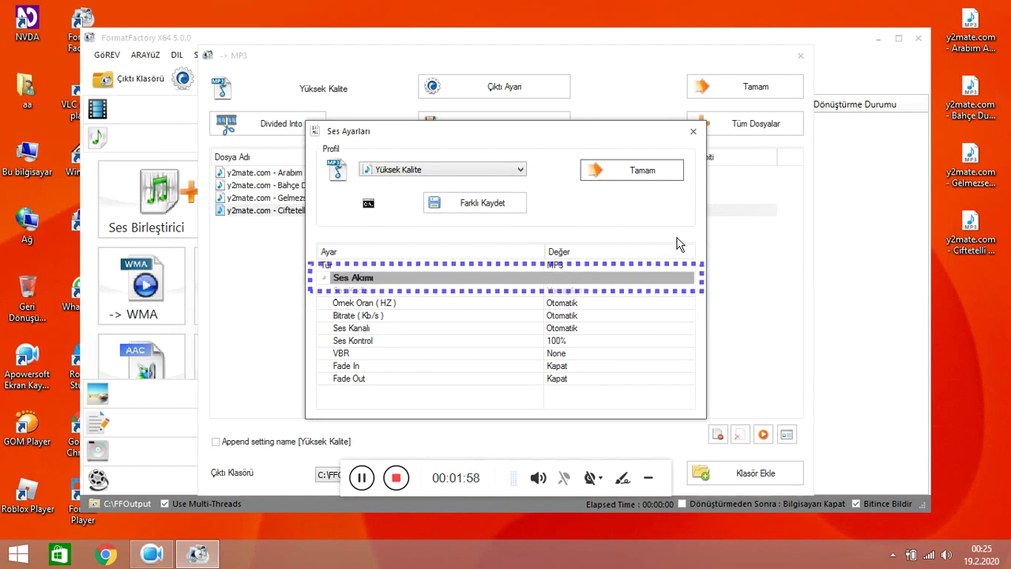
pyautogui.press('Down')
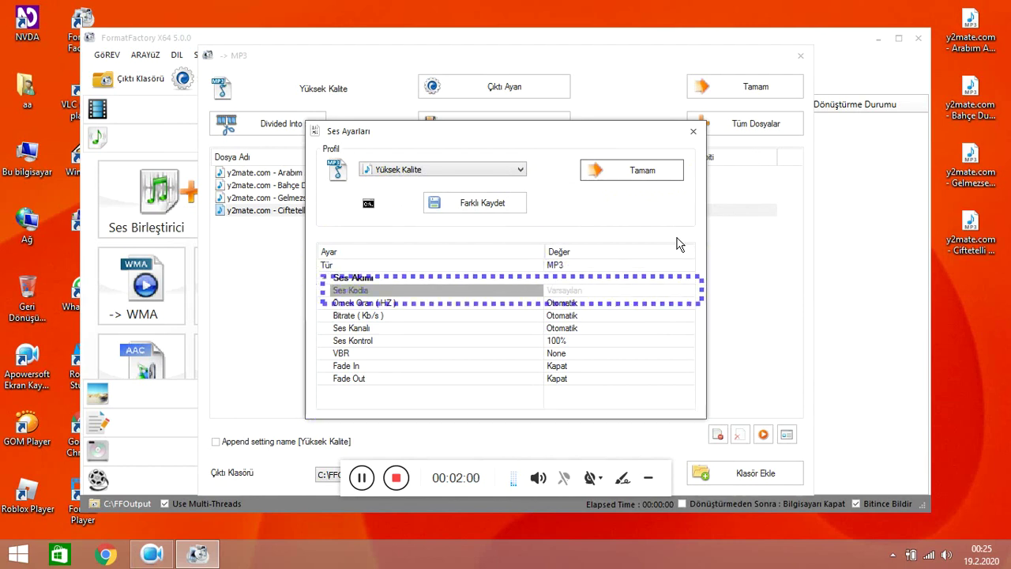
pyautogui.press('Down')
pyautogui.press('Down')
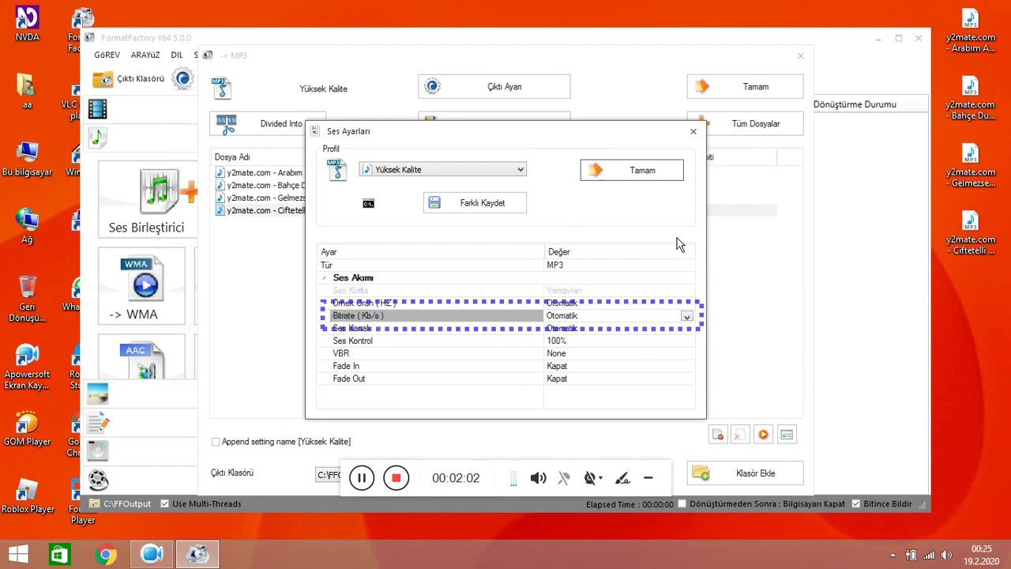
# Accept the audio settings with the Yüksek Kalite profile
pyautogui.press('Tab')
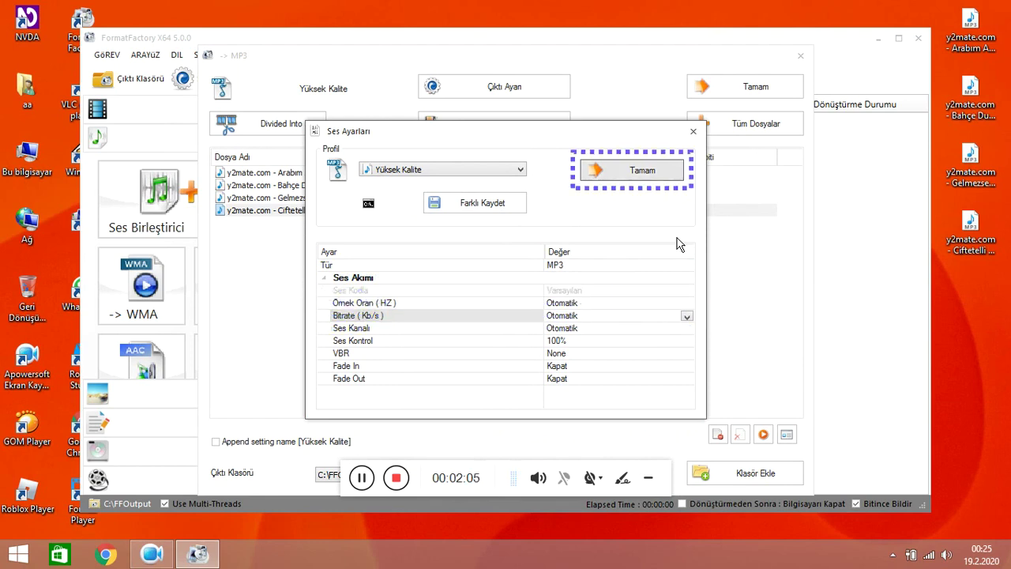
pyautogui.press('Tab')
pyautogui.press('Tab')
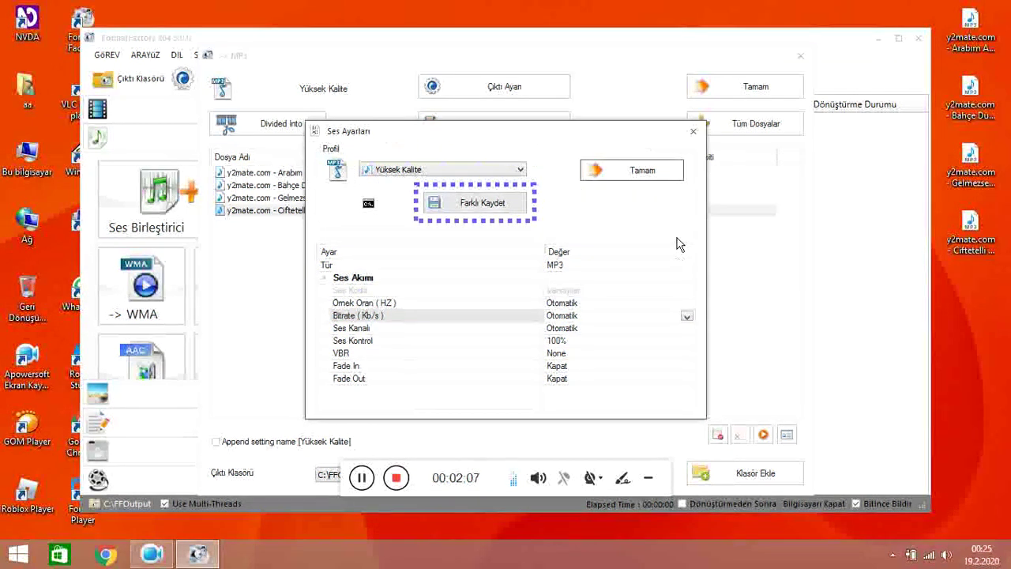
pyautogui.press('Tab')
pyautogui.press('Tab')
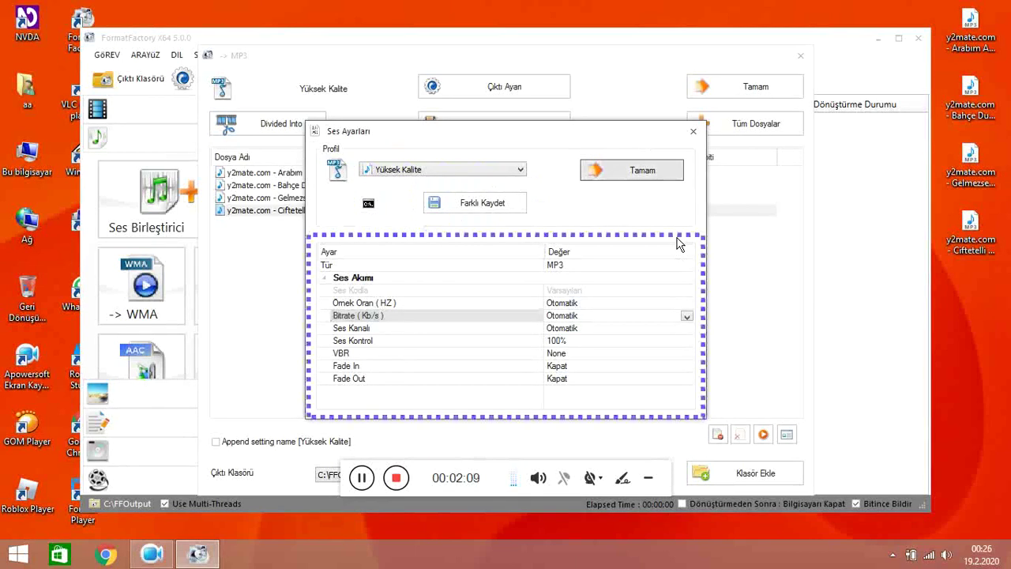
pyautogui.press('Tab')
pyautogui.press('Return')
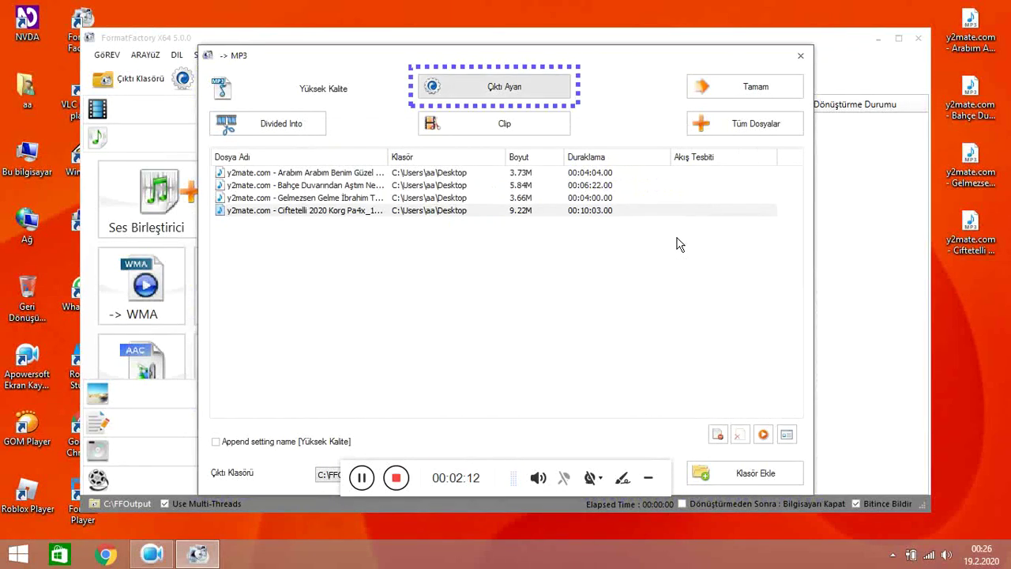
# Enable appending the setting name [Yüksek Kalite] to the converted files
pyautogui.press('Tab')
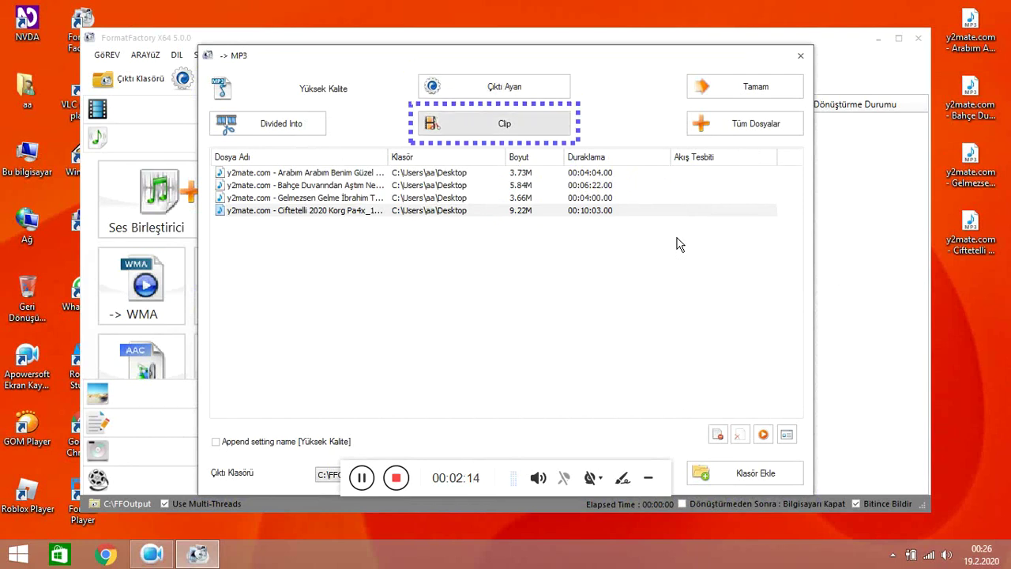
pyautogui.press('Tab')
pyautogui.press('Tab')
pyautogui.press('Tab')
pyautogui.press('Tab')
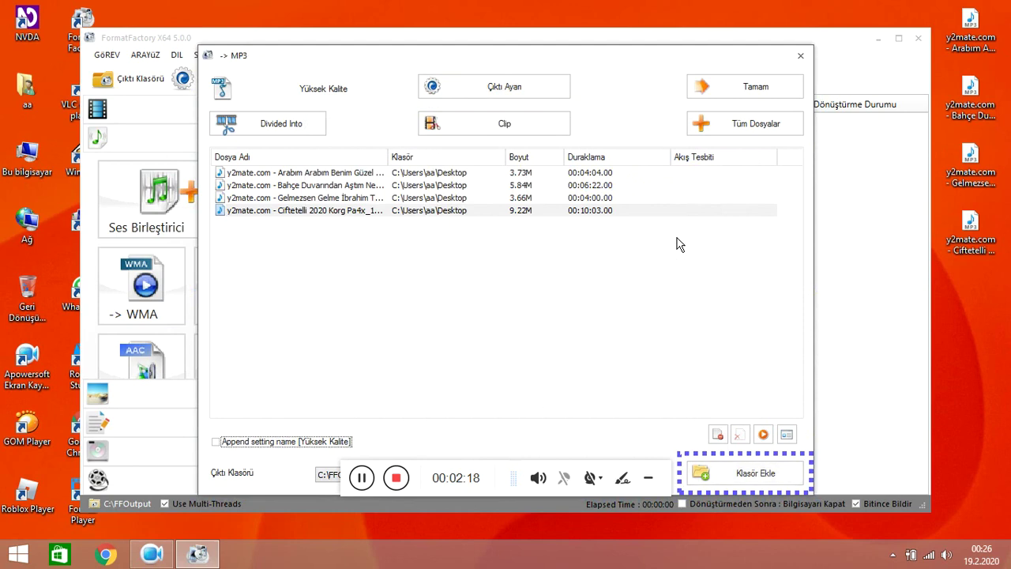
pyautogui.press('Tab')
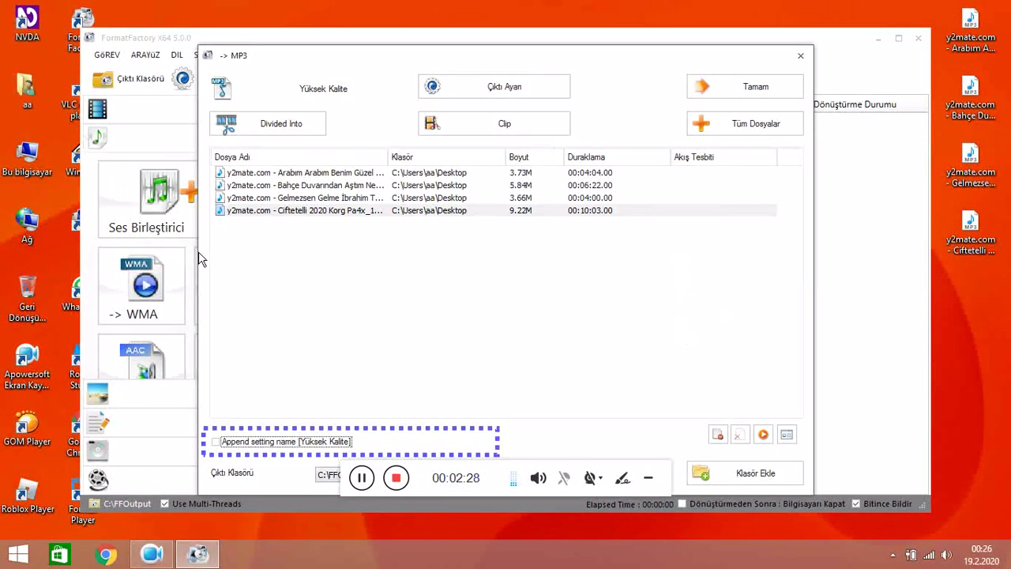
pyautogui.click(296, 439)
# Reopen the output settings of the MP3 conversion
pyautogui.press('Tab')
pyautogui.press('Tab')
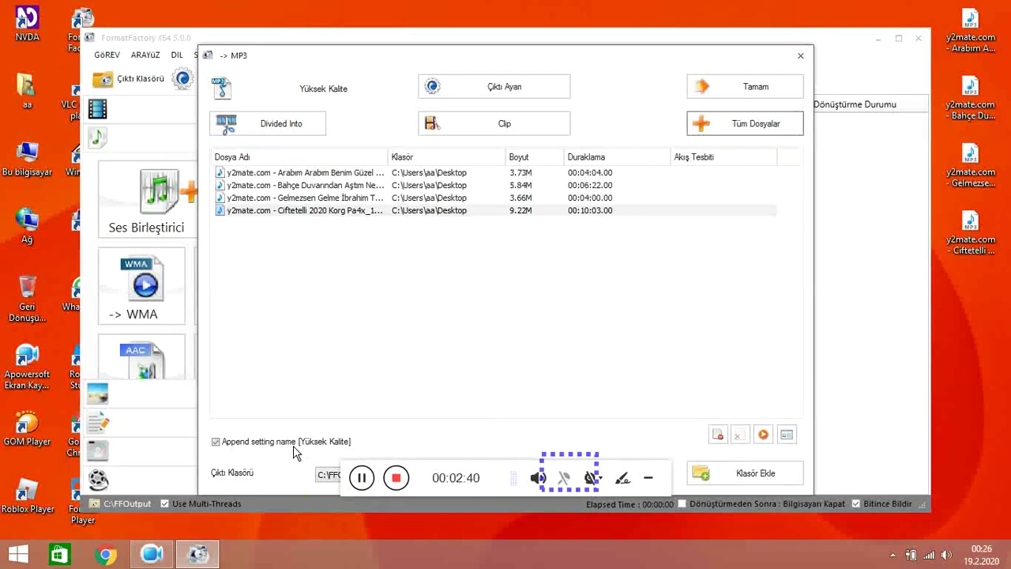
pyautogui.press('Tab')
pyautogui.press('Tab')
pyautogui.press('Tab')
pyautogui.press('Tab')
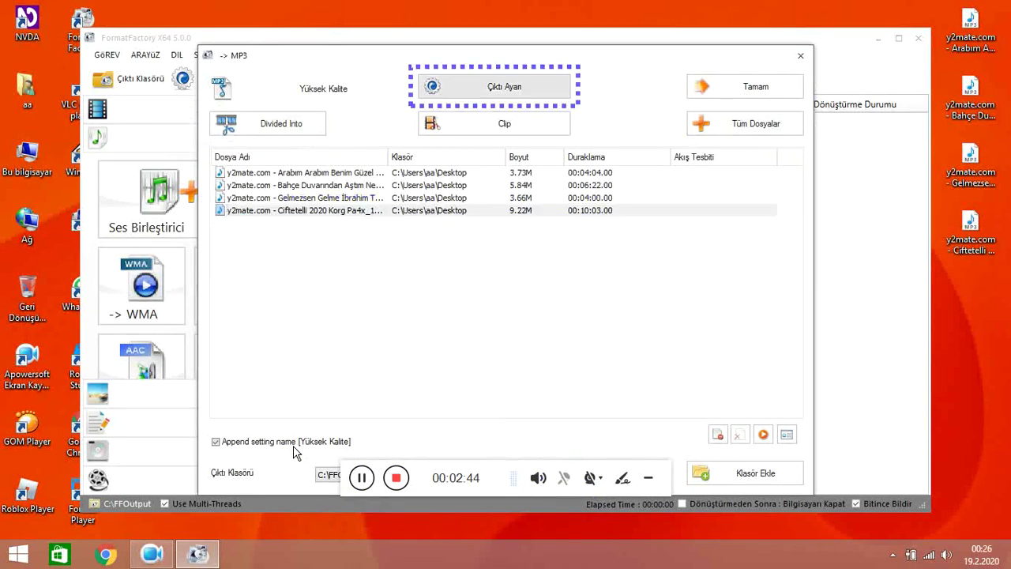
pyautogui.press('Return')
# Look through the profile, save-as and settings list of the audio settings, and accept them with Yüksek Kalite
pyautogui.press('Tab')
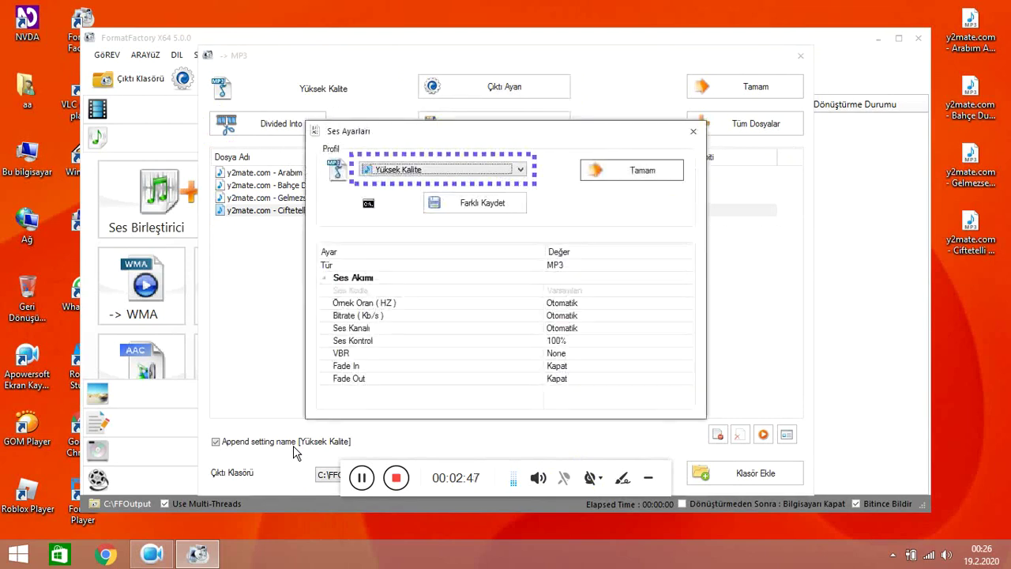
pyautogui.press('Tab')
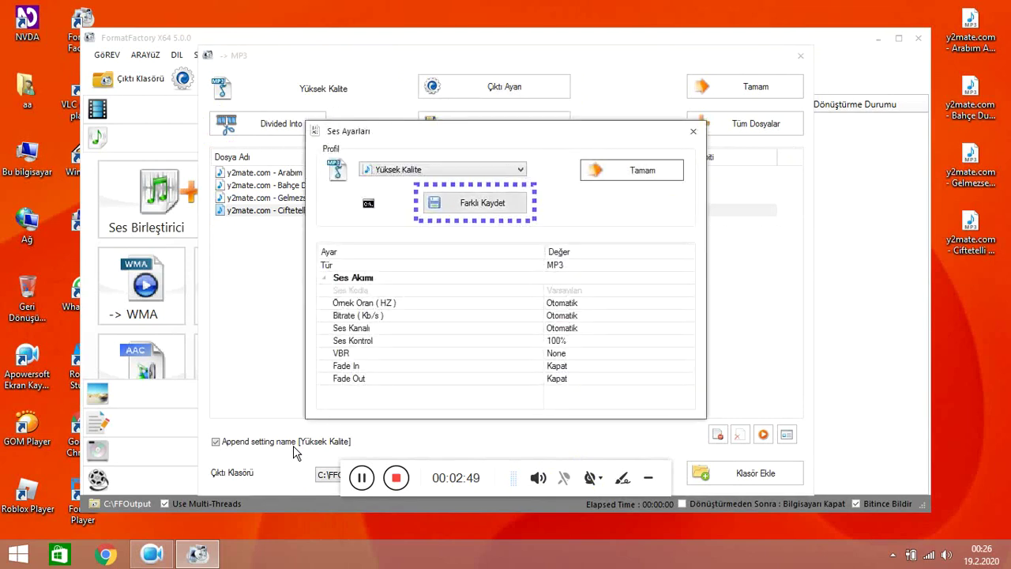
pyautogui.press('Tab')
pyautogui.press('Tab')
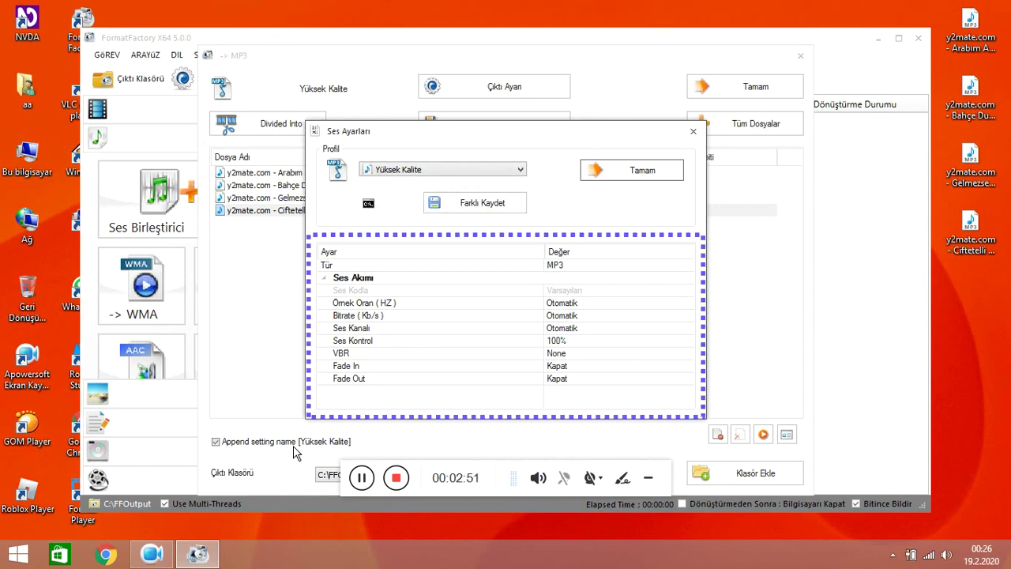
pyautogui.press('Tab')
pyautogui.press('Tab')
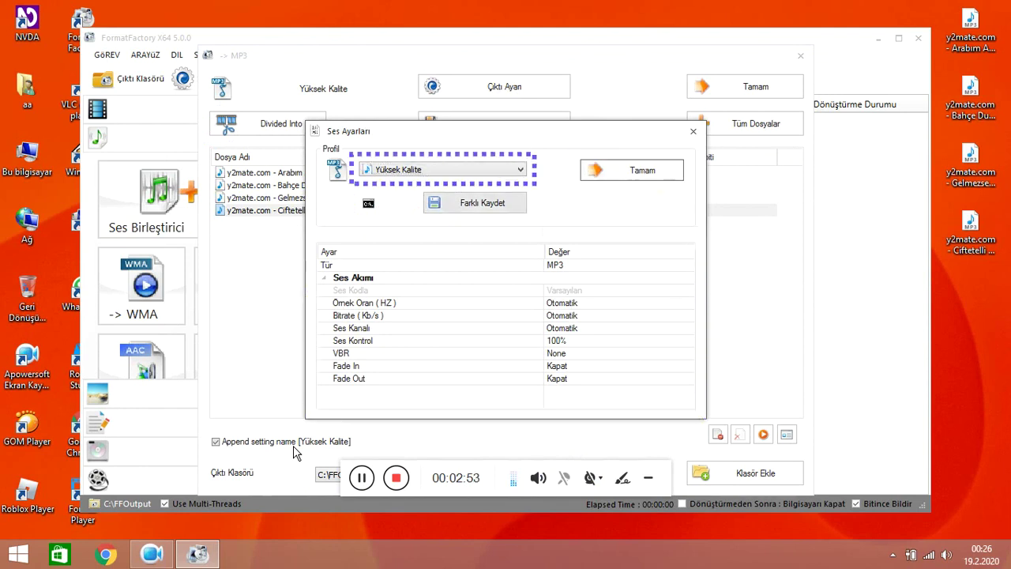
pyautogui.press('Tab')
pyautogui.press('Tab')
pyautogui.press('Tab')
pyautogui.press('Tab')
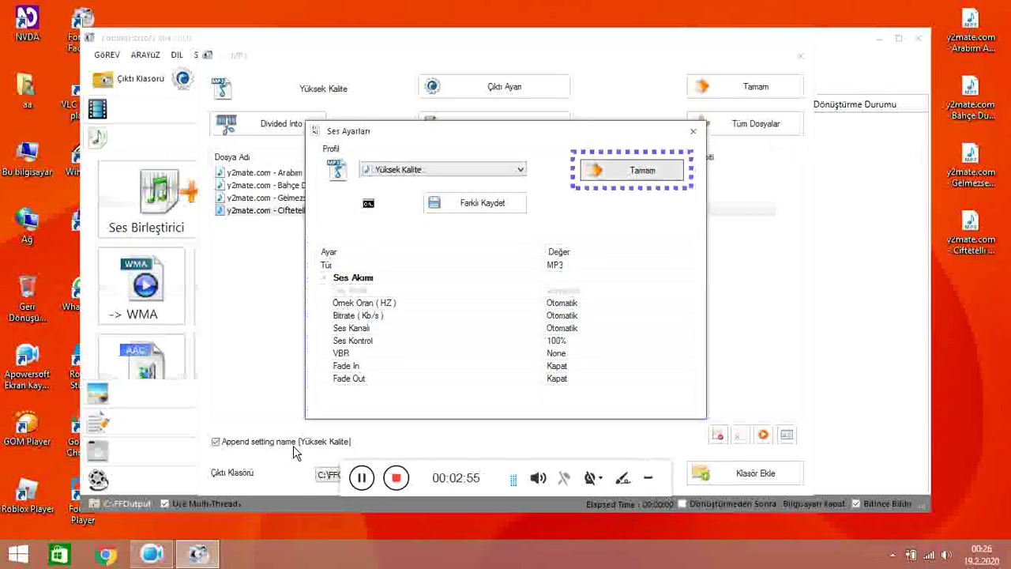
pyautogui.press('Return')
# Preview the Ciftetelli 2020 song in the clip editor and accept it without entering a start or end time
pyautogui.press('Tab')
pyautogui.press('Tab')
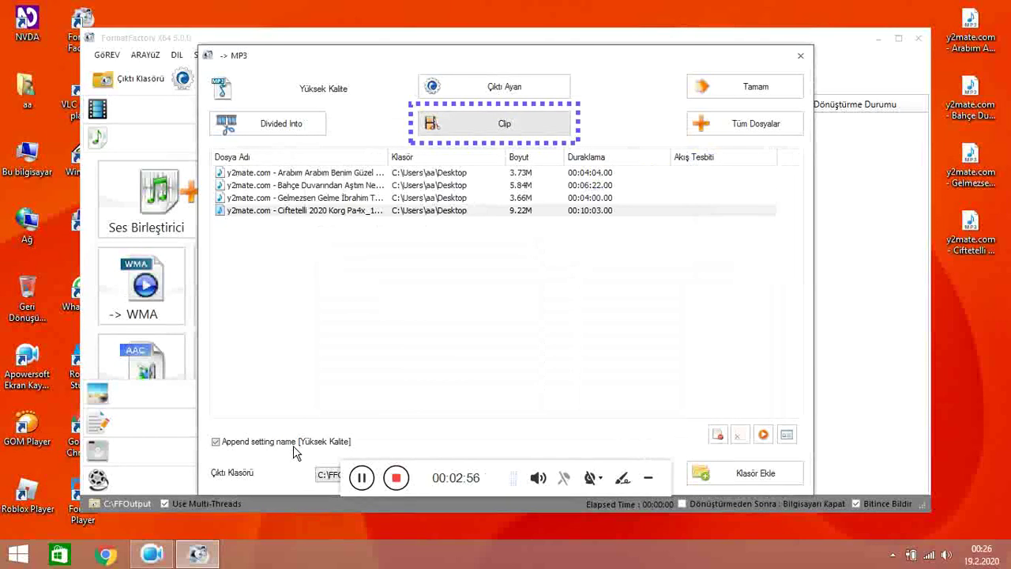
pyautogui.press('Return')
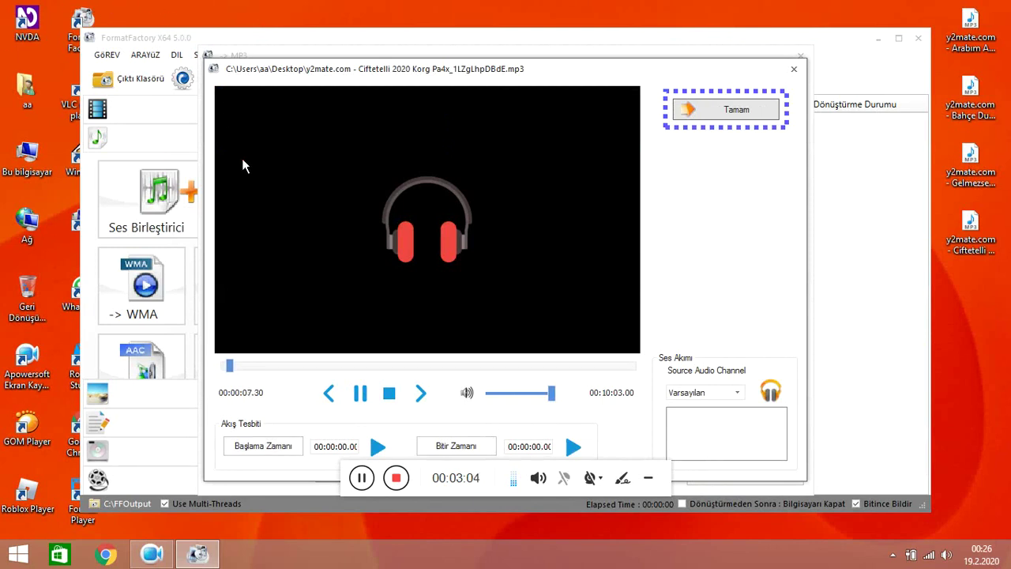
pyautogui.press('Return')
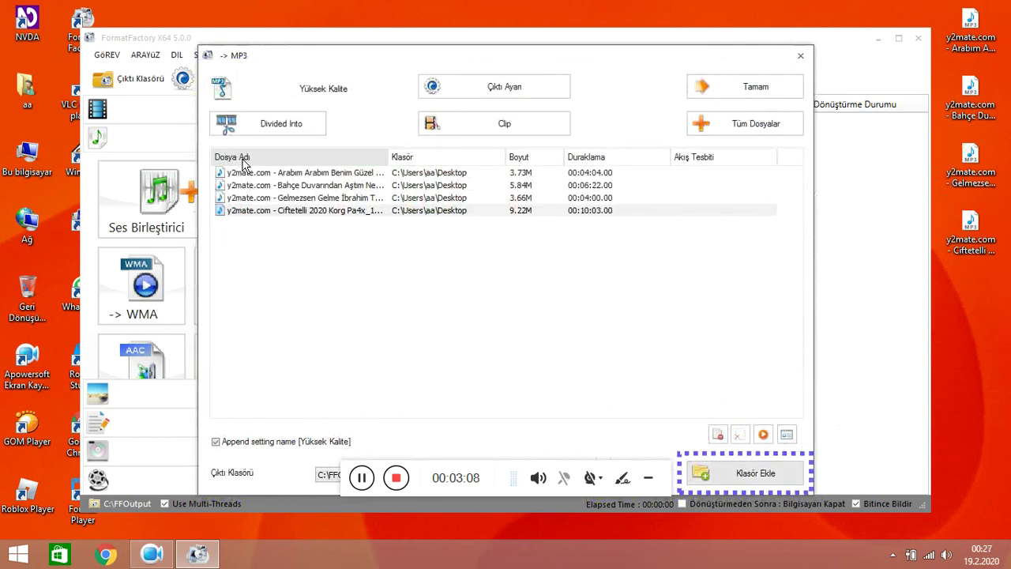
# Remove the Ciftetelli 2020 song from the MP3 conversion list
pyautogui.press('Tab')
pyautogui.press('Tab')
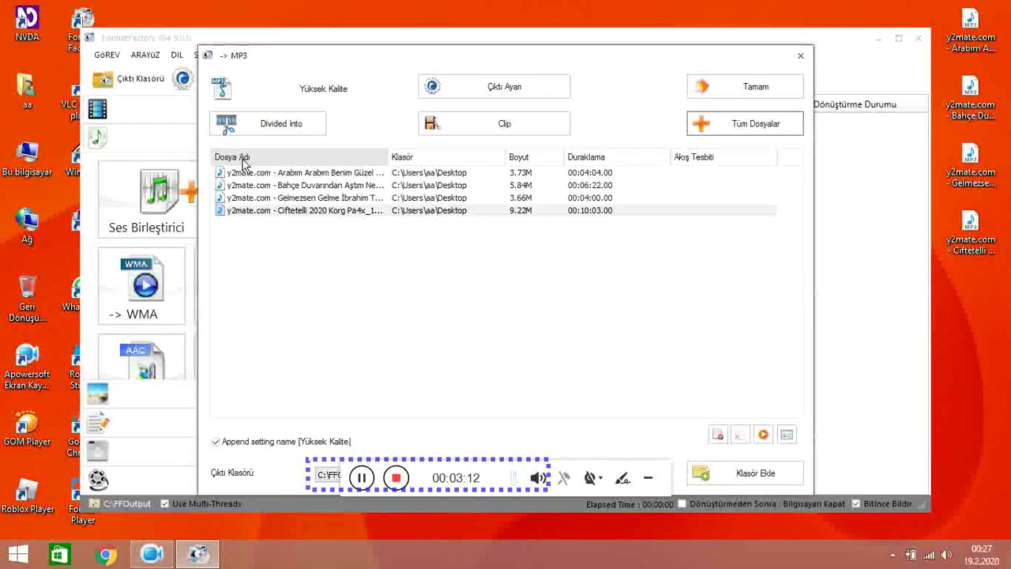
pyautogui.press('Tab')
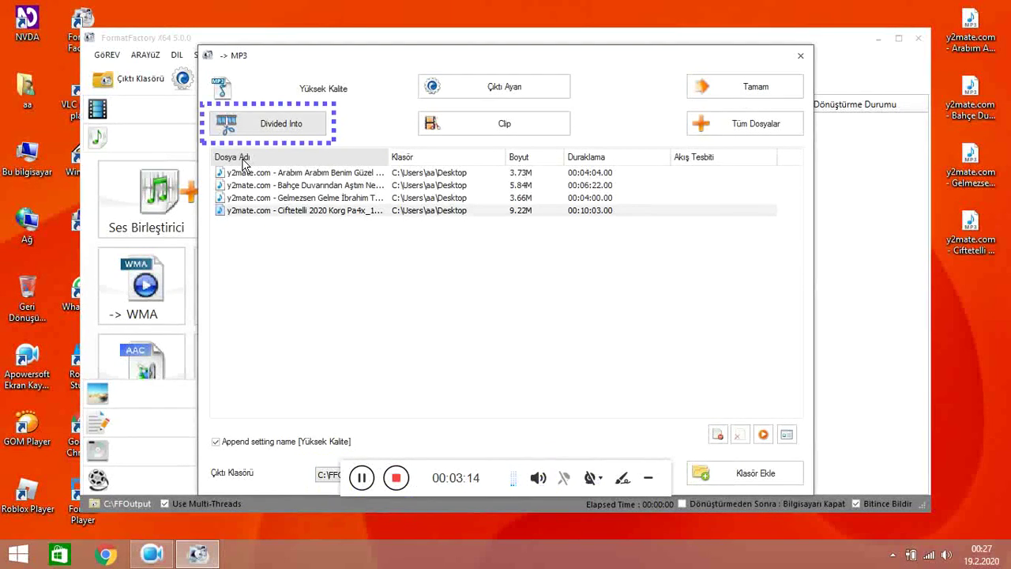
pyautogui.press('Tab')
pyautogui.press('Tab')
pyautogui.press('Tab')
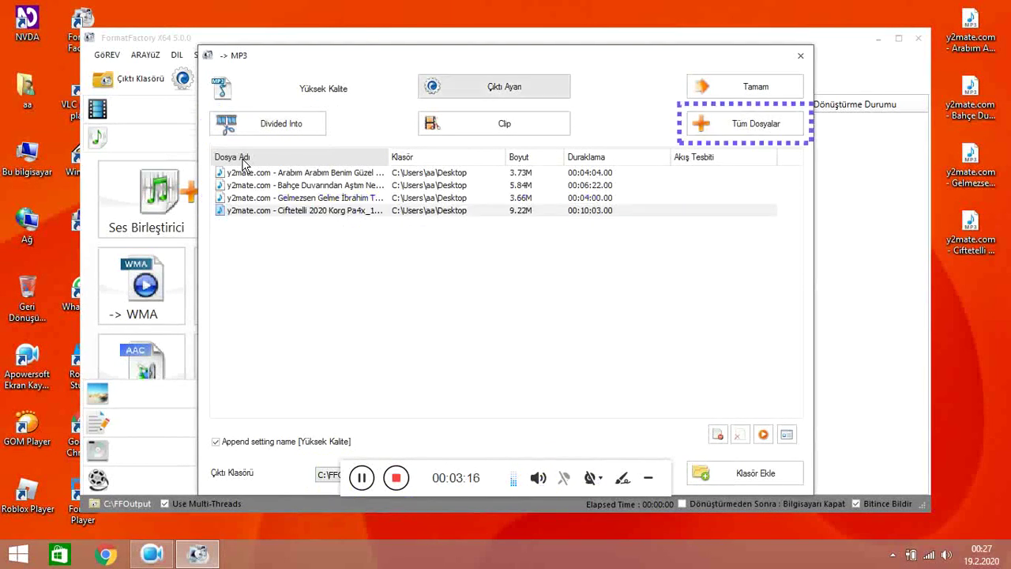
pyautogui.press('Tab')
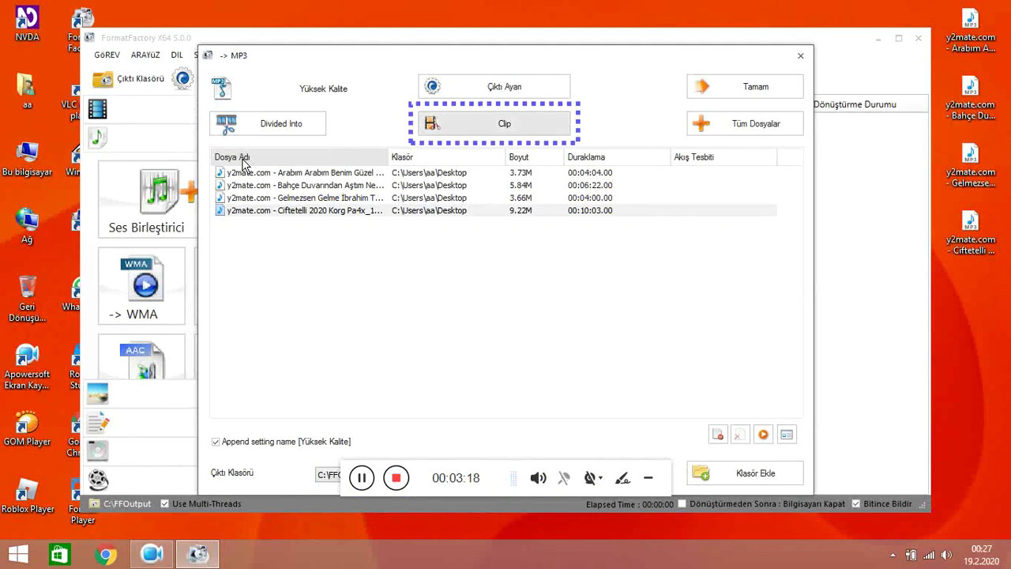
pyautogui.press('Tab')
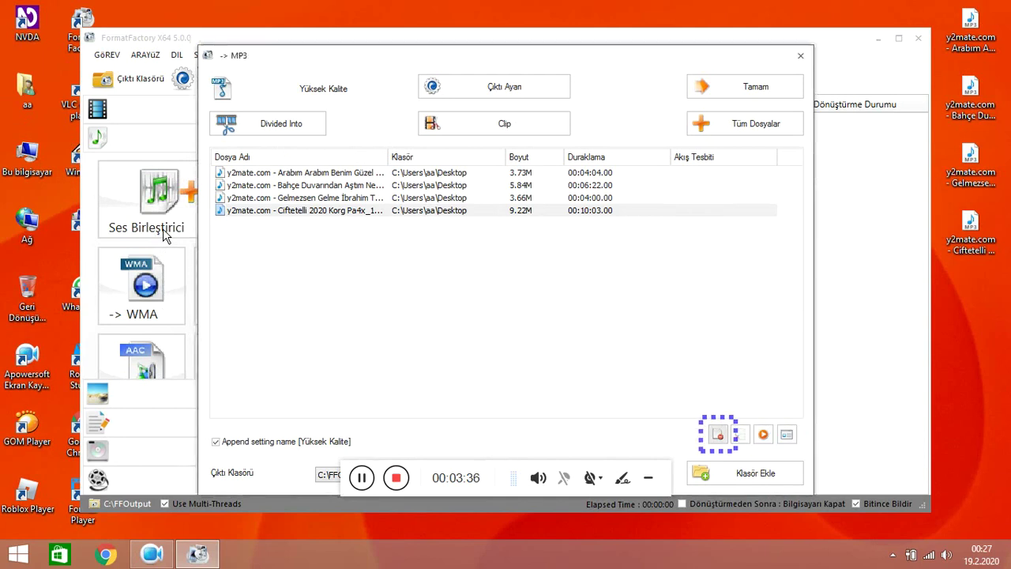
pyautogui.press('Delete')
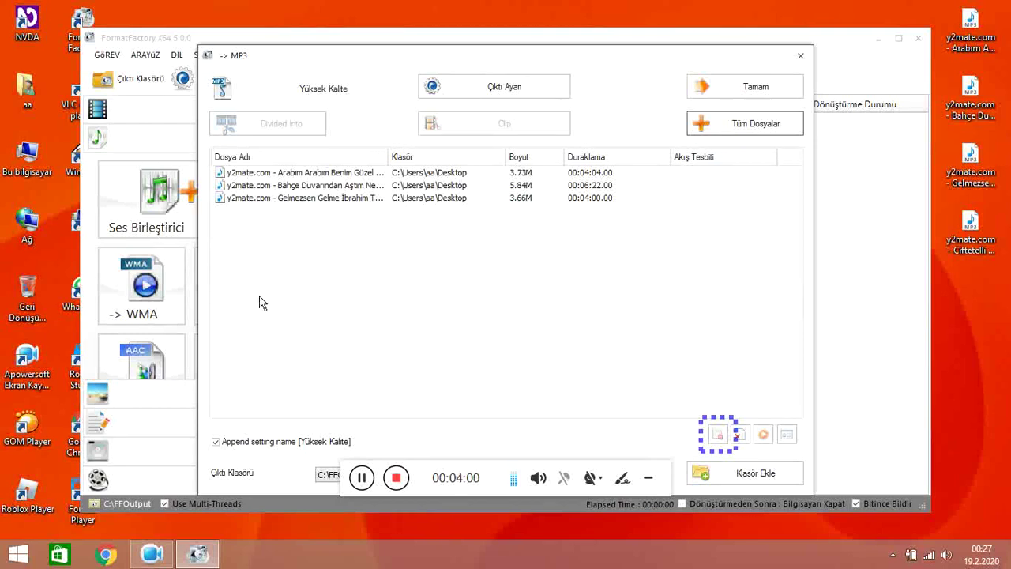
# Open the folder browser for the output folder of the MP3 conversion and close it with its confirmation
pyautogui.press('Tab')
pyautogui.press('Tab')
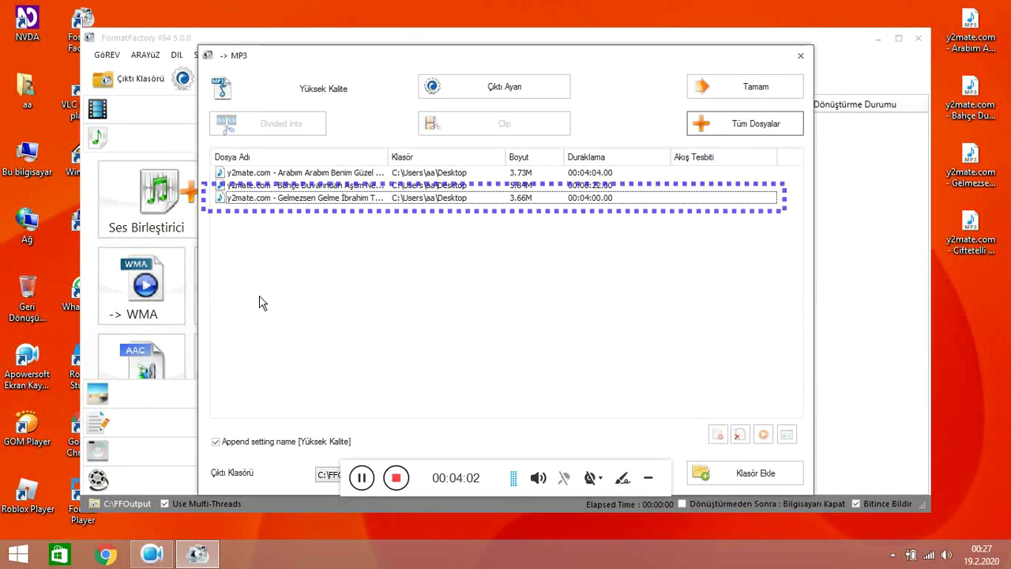
pyautogui.press('Tab')
pyautogui.press('Tab')
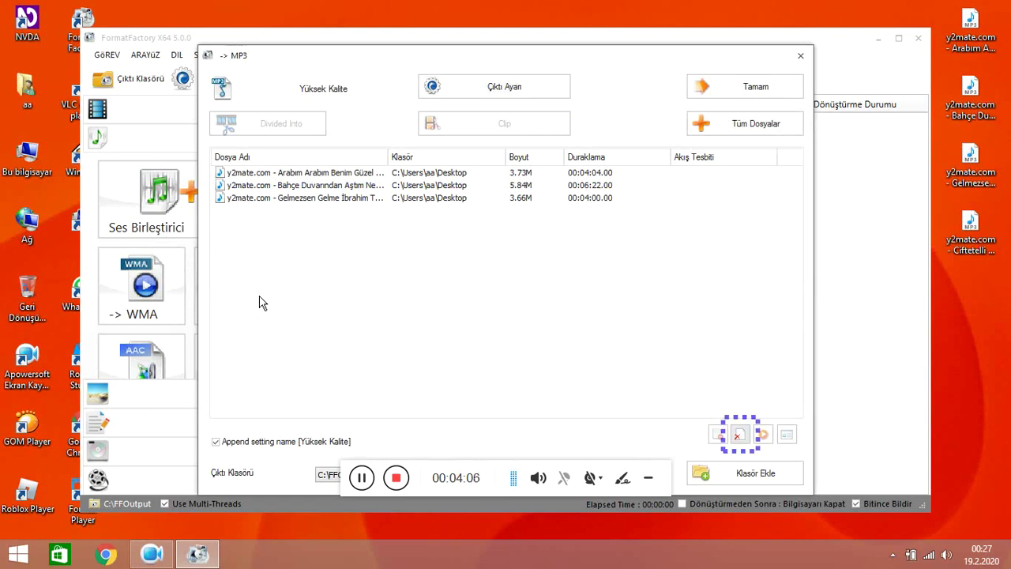
pyautogui.press('Tab')
pyautogui.press('Tab')
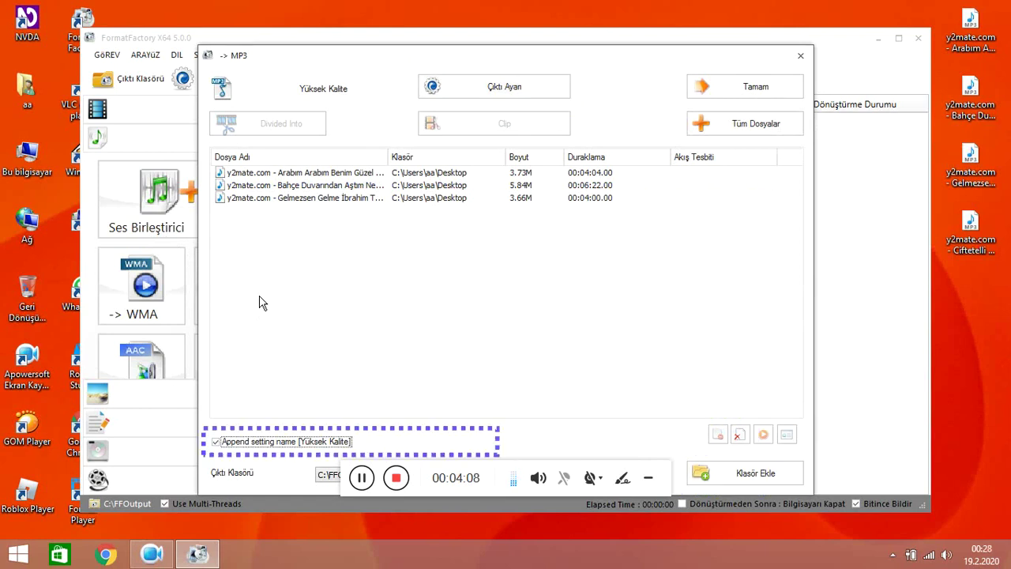
pyautogui.press('Tab')
pyautogui.press('Tab')
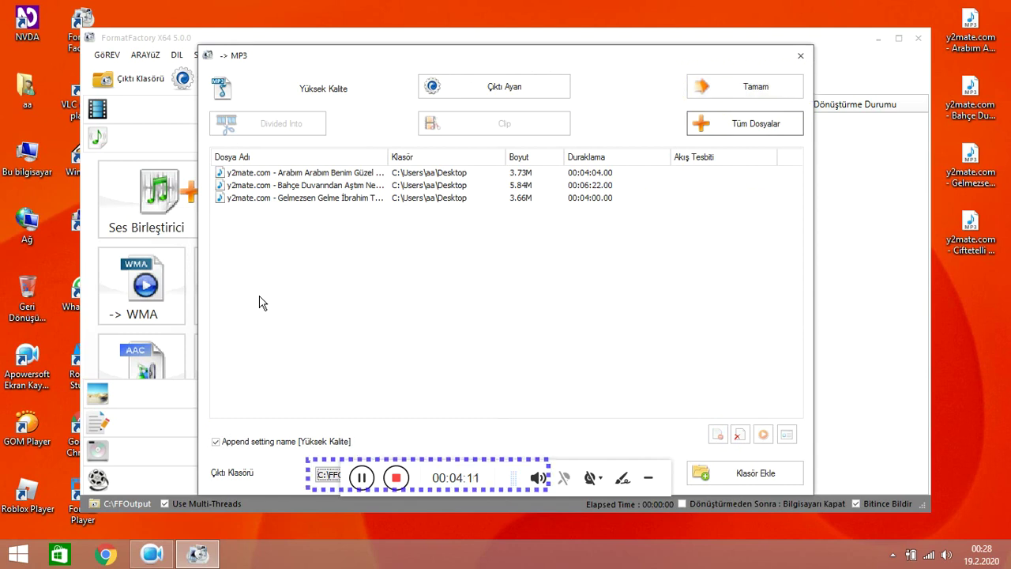
pyautogui.press('Tab')
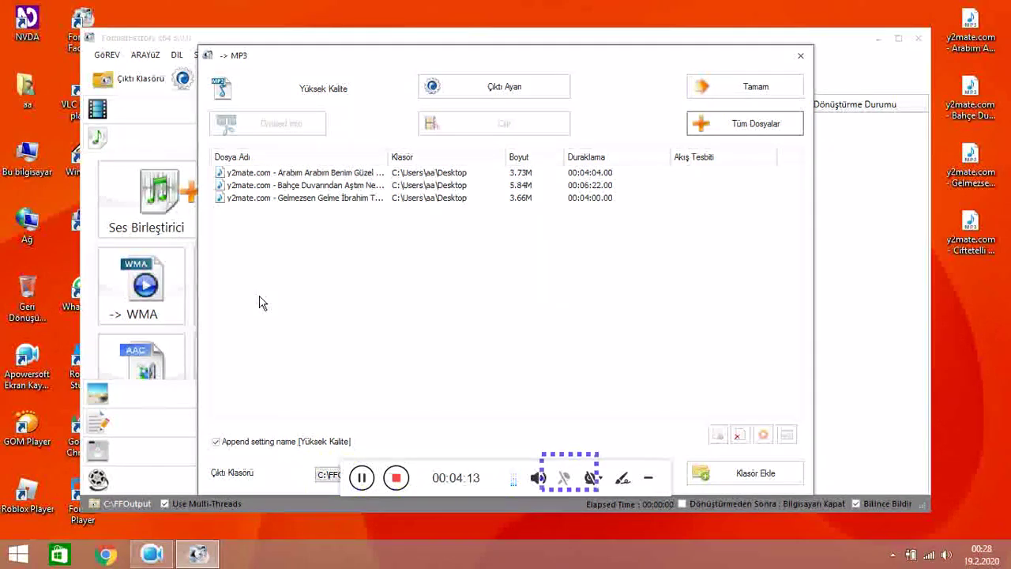
pyautogui.press('Return')
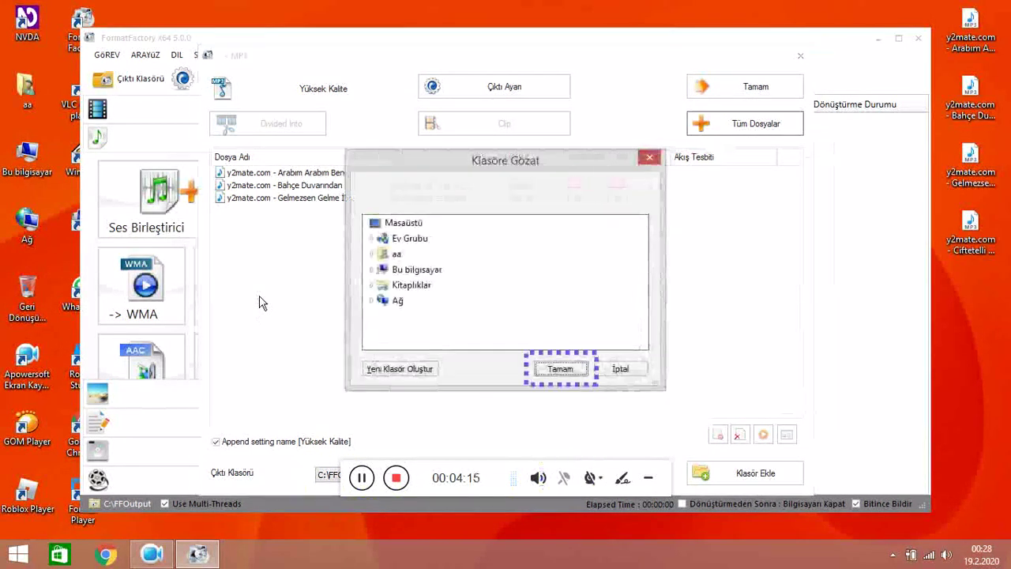
pyautogui.press('Return')
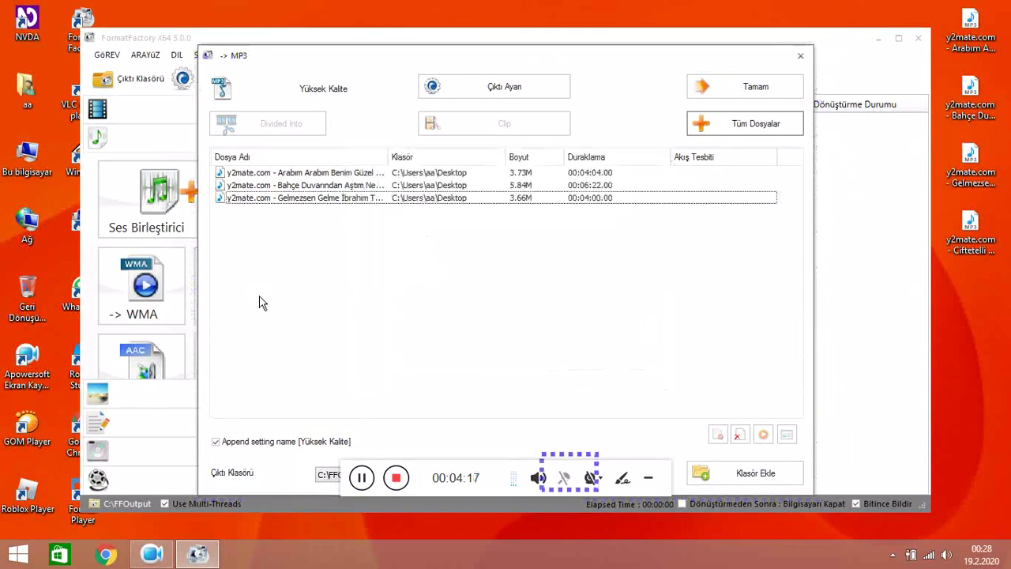
pyautogui.press('Tab')
pyautogui.press('Tab')
pyautogui.press('Tab')
pyautogui.press('Tab')
pyautogui.press('Tab')
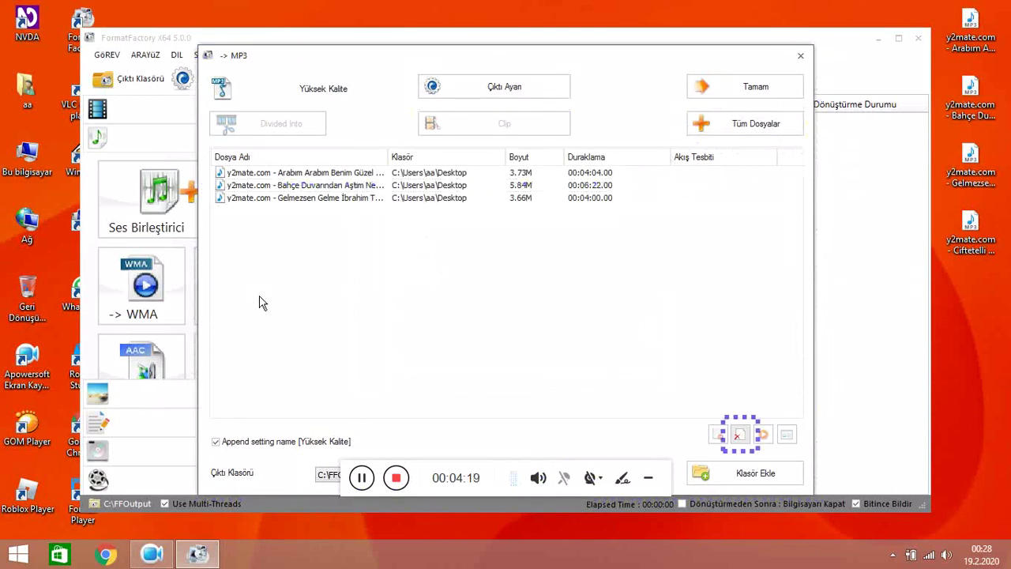
pyautogui.press('Tab')
pyautogui.press('Tab')
pyautogui.press('Tab')
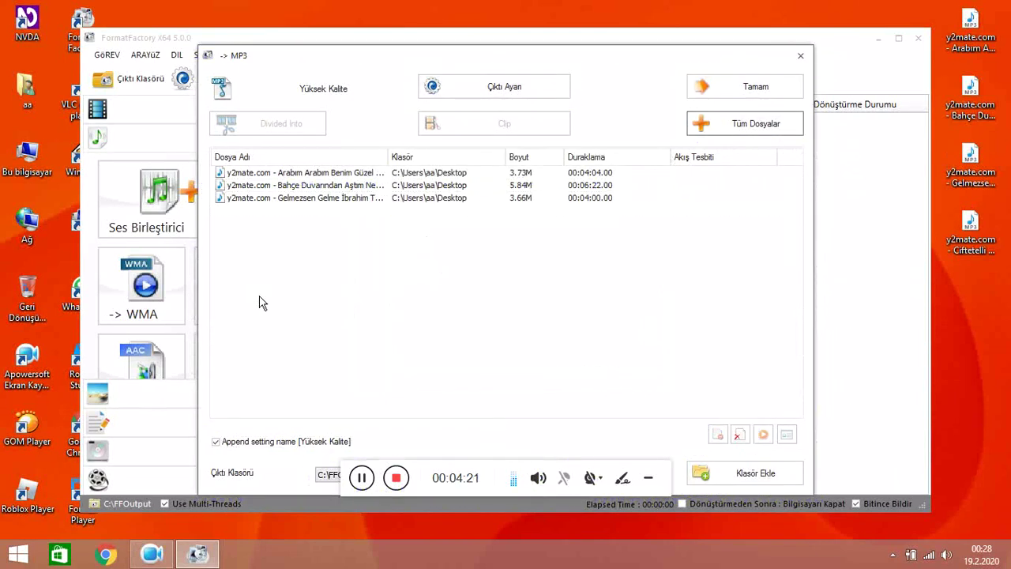
pyautogui.hotkey('shift', 'Tab')
pyautogui.press('Tab')
pyautogui.press('Tab')
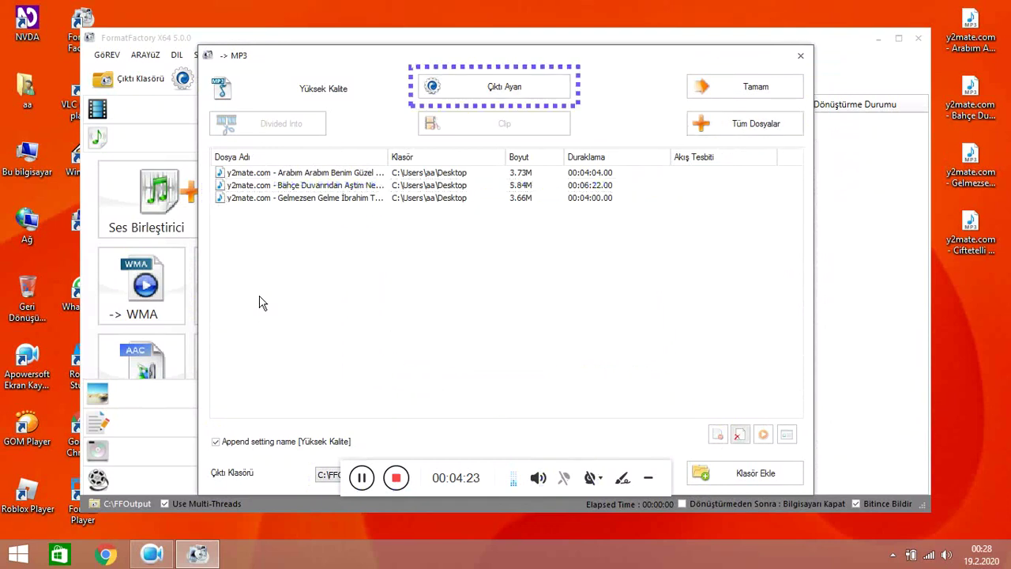
pyautogui.press('Tab')
pyautogui.press('Tab')
pyautogui.press('Tab')
pyautogui.press('Tab')
pyautogui.press('Tab')
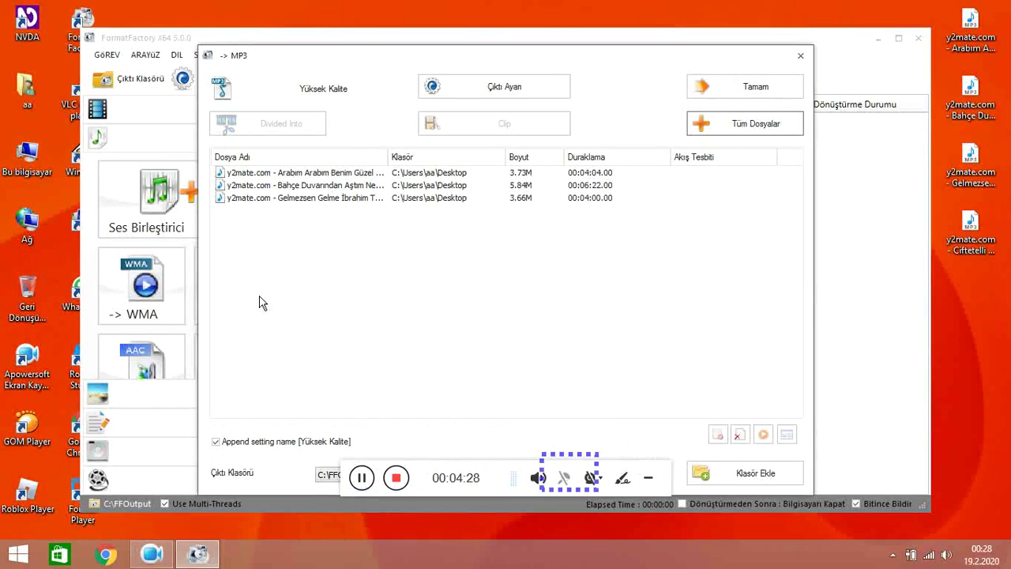
pyautogui.press('Tab')
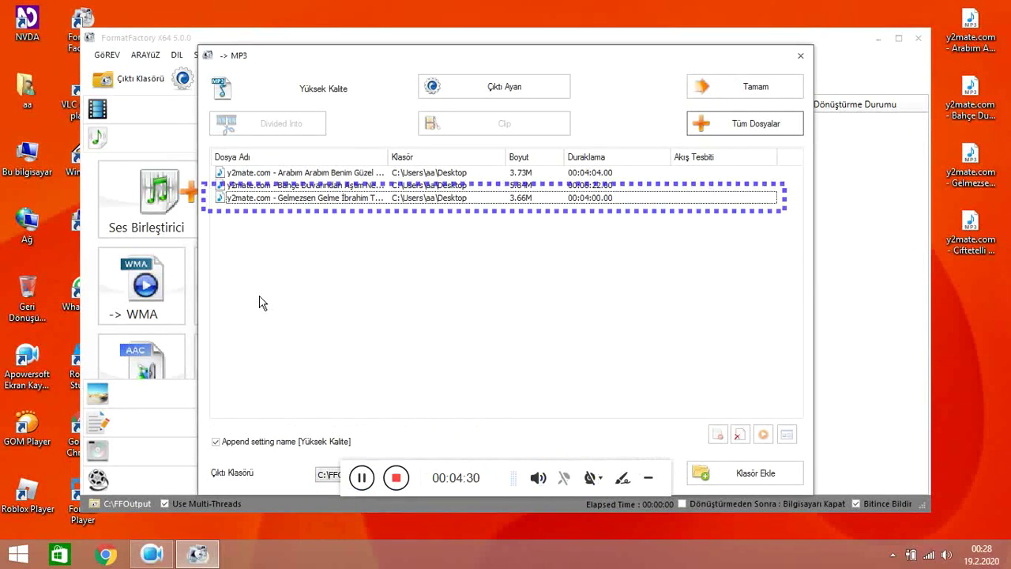
# Cancel the MP3 conversion setup and close the converter
pyautogui.press('Escape')
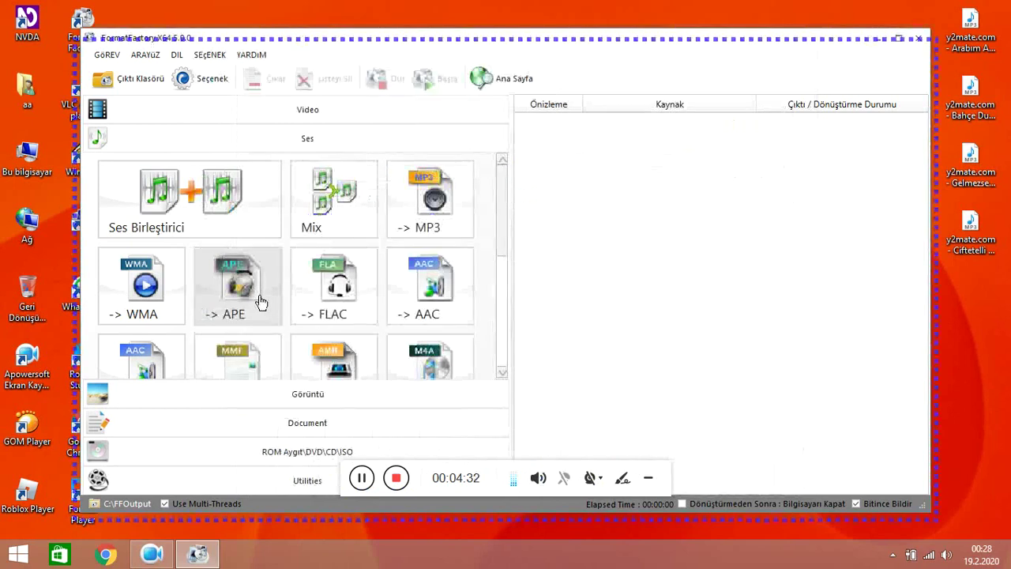
pyautogui.hotkey('alt', 'F4')
# Select the Format Factory shortcut on the desktop
pyautogui.press('Left')
pyautogui.press('Down')
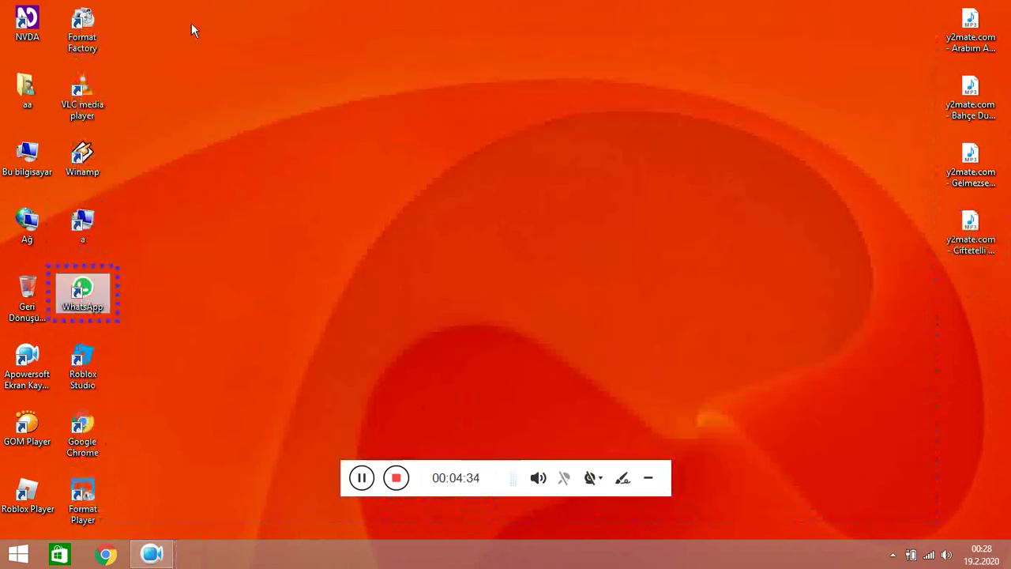
pyautogui.press('Up')
pyautogui.press('Up')
pyautogui.press('Up')
pyautogui.press('Up')
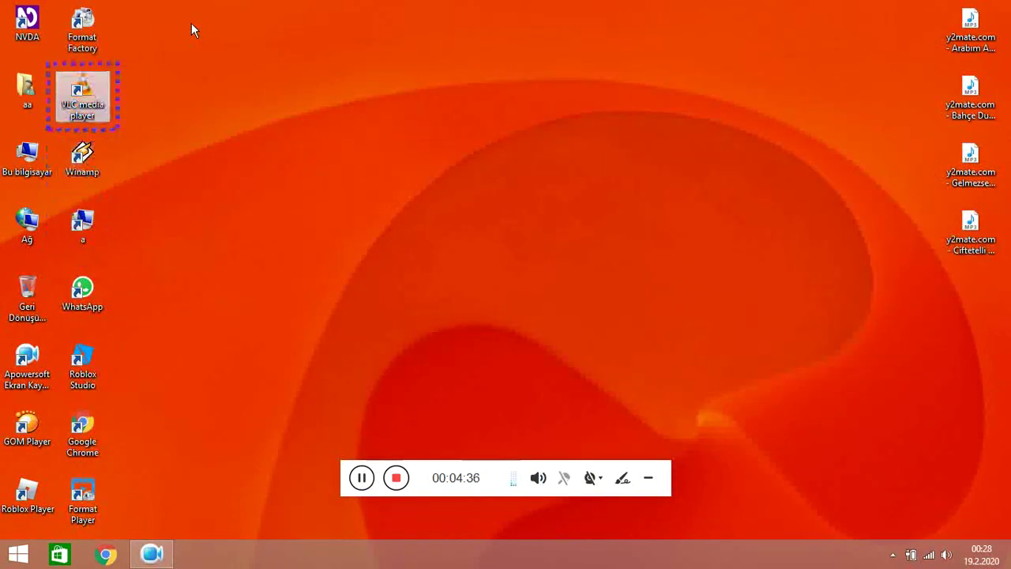
pyautogui.press('Up')
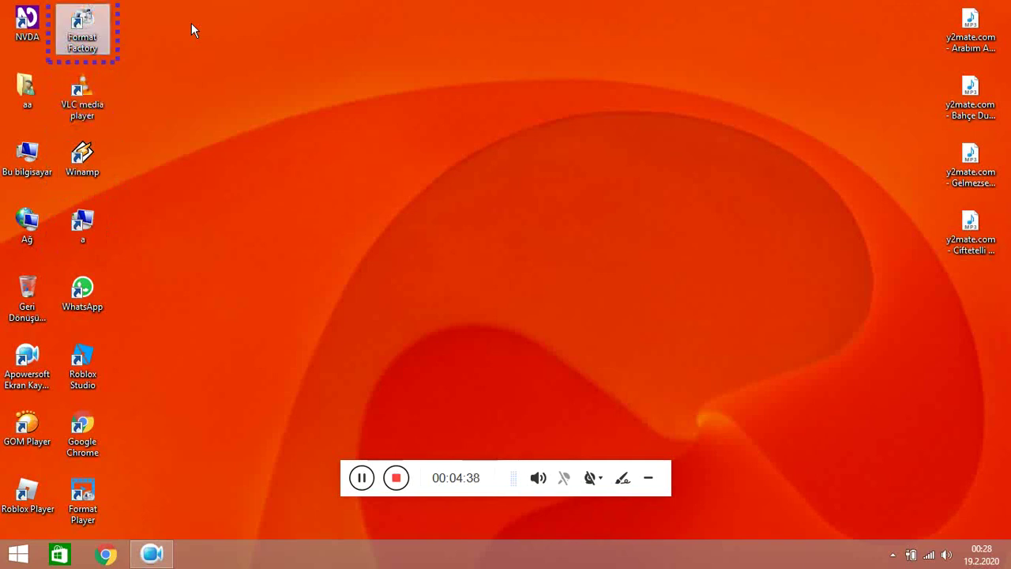
# Open Bu bilgisayar from the desktop and go into its Belgeler folder
pyautogui.press('Left')
pyautogui.press('Down')
pyautogui.press('Down')
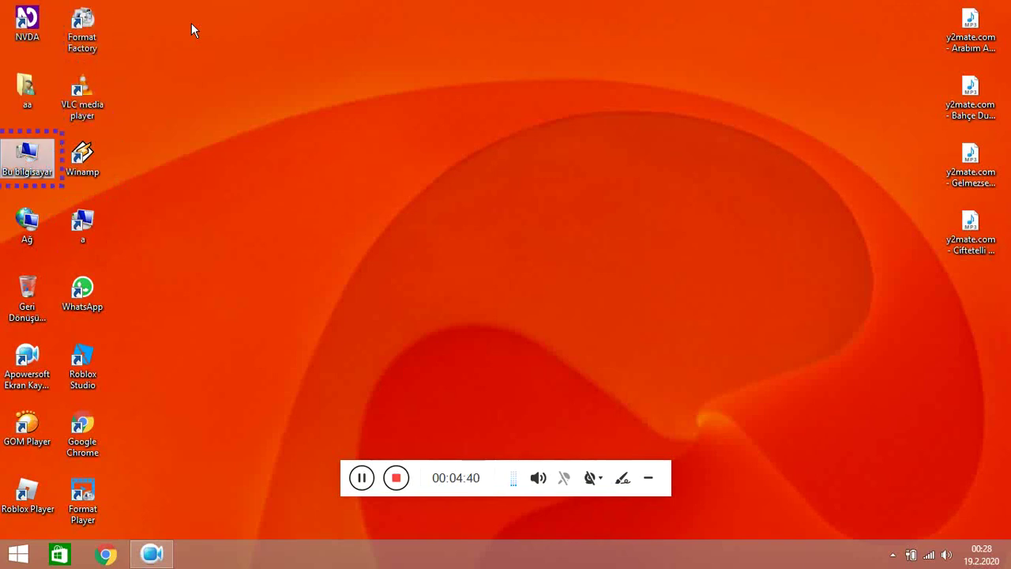
pyautogui.press('Return')
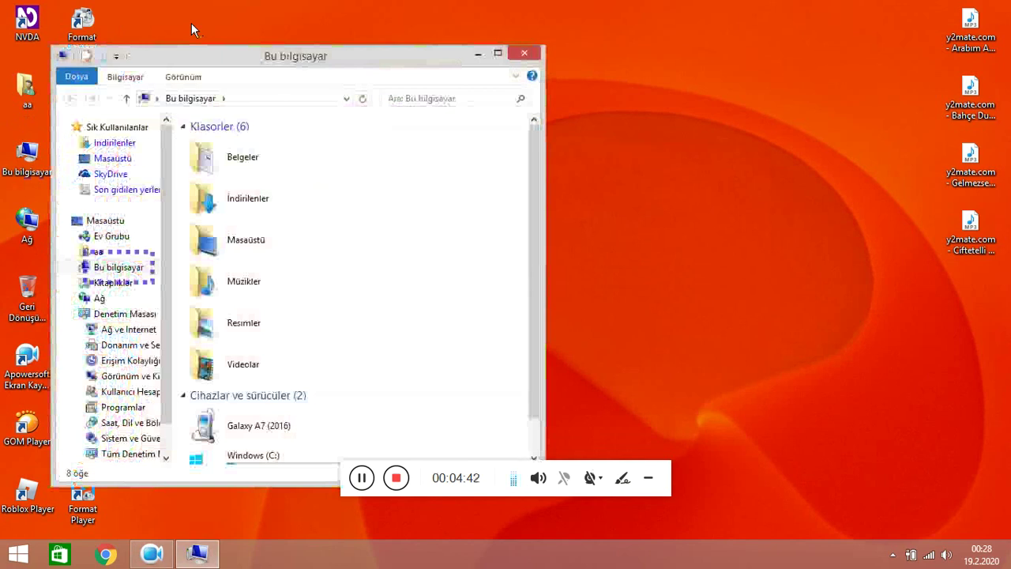
pyautogui.press('Tab')
pyautogui.press('Down')
pyautogui.press('Up')
pyautogui.press('Return')
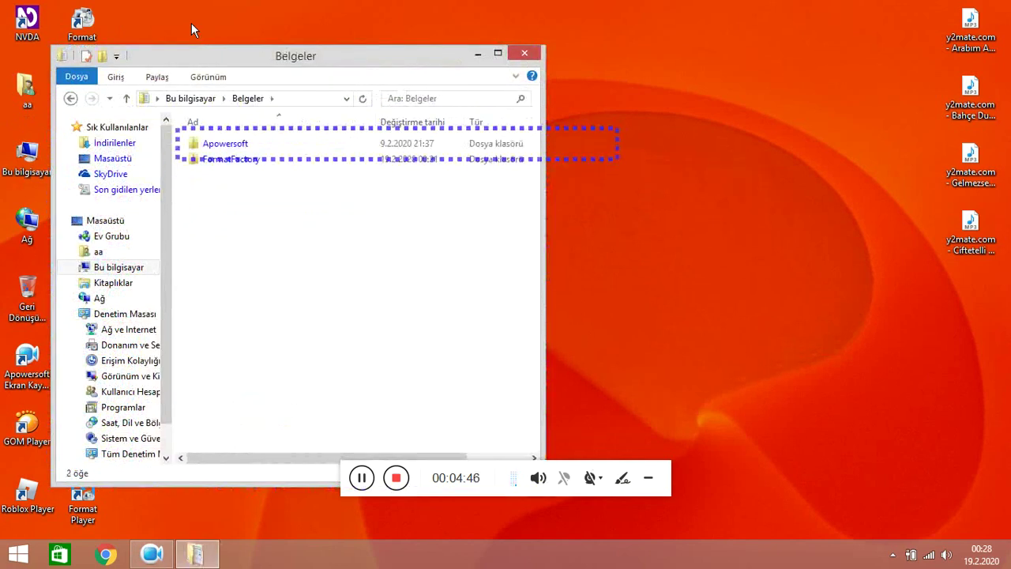
# Open the FormatFactory folder inside Belgeler to check its contents, and close the File Explorer window
pyautogui.press('Down')
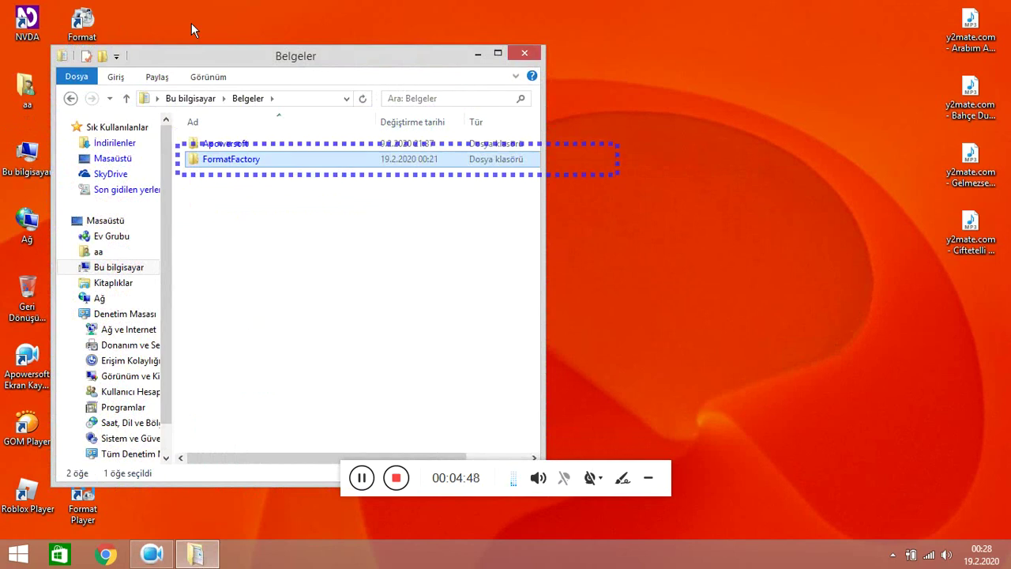
pyautogui.press('Return')
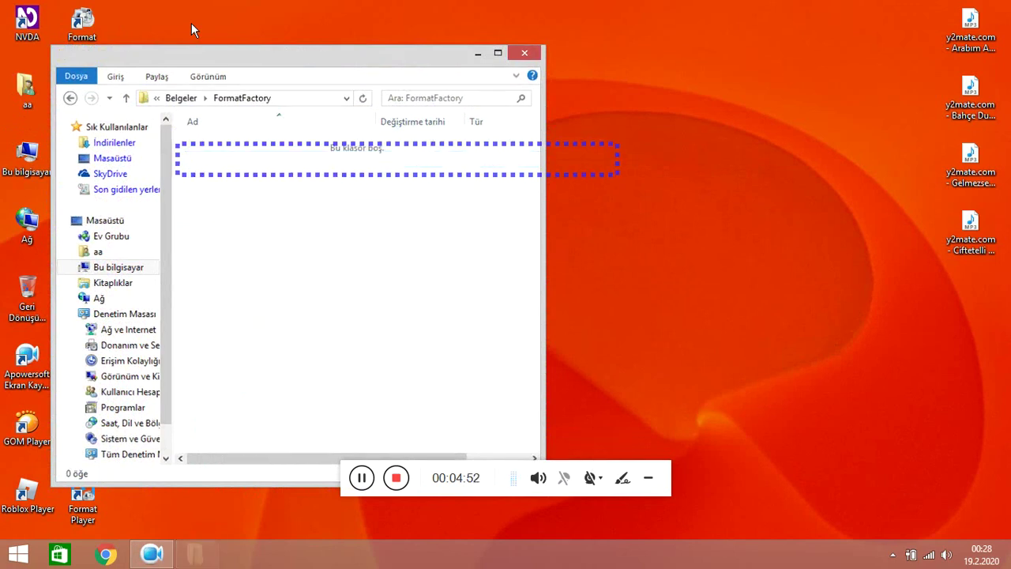
pyautogui.hotkey('alt', 'F4')
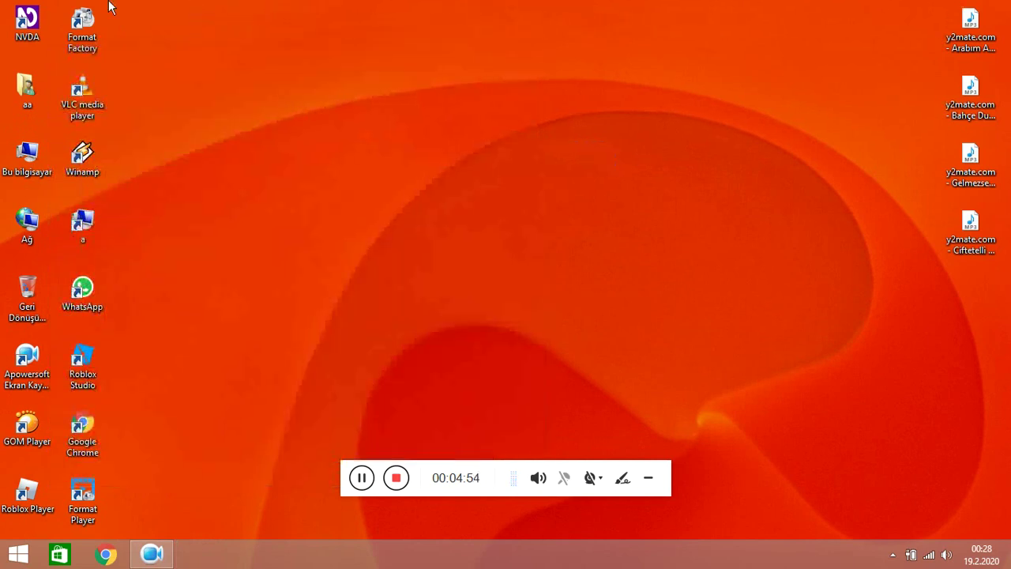